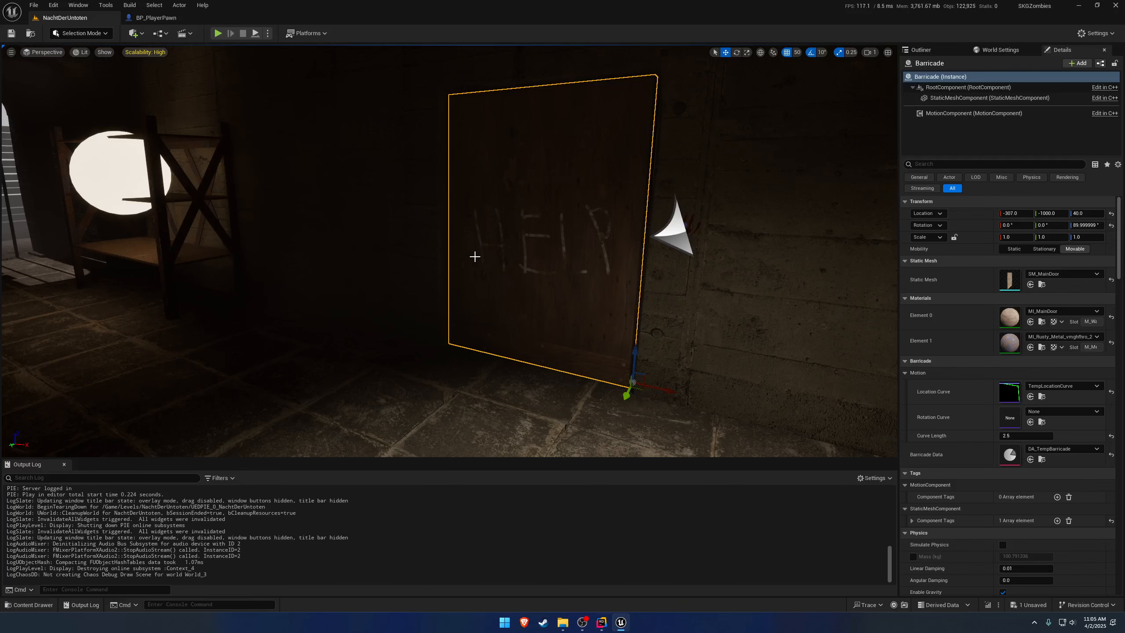
Examine the HELP barricade door and the surrounding bunker rooms in the level.
key(Escape)
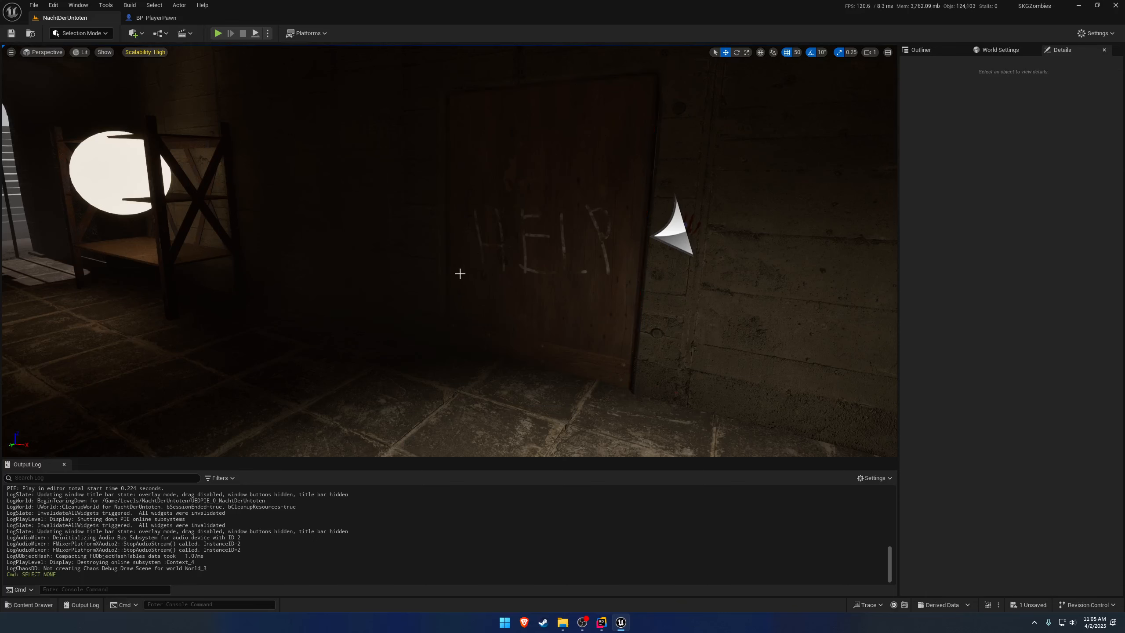
right_drag(435, 333, 264, 322)
key(w)
scroll(262, 320, down, 1)
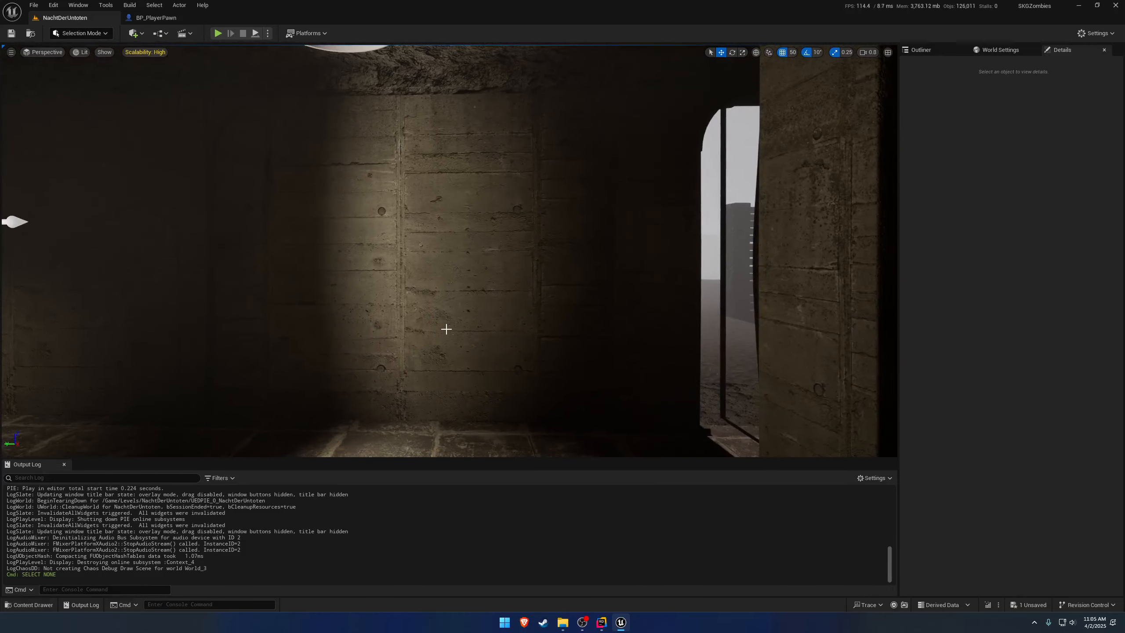
key(s)
mouse_move(463, 314)
right_down()
mouse_move(476, 316)
mouse_move(326, 317)
mouse_move(475, 315)
right_up()
key(w)
key(s)
key(a)
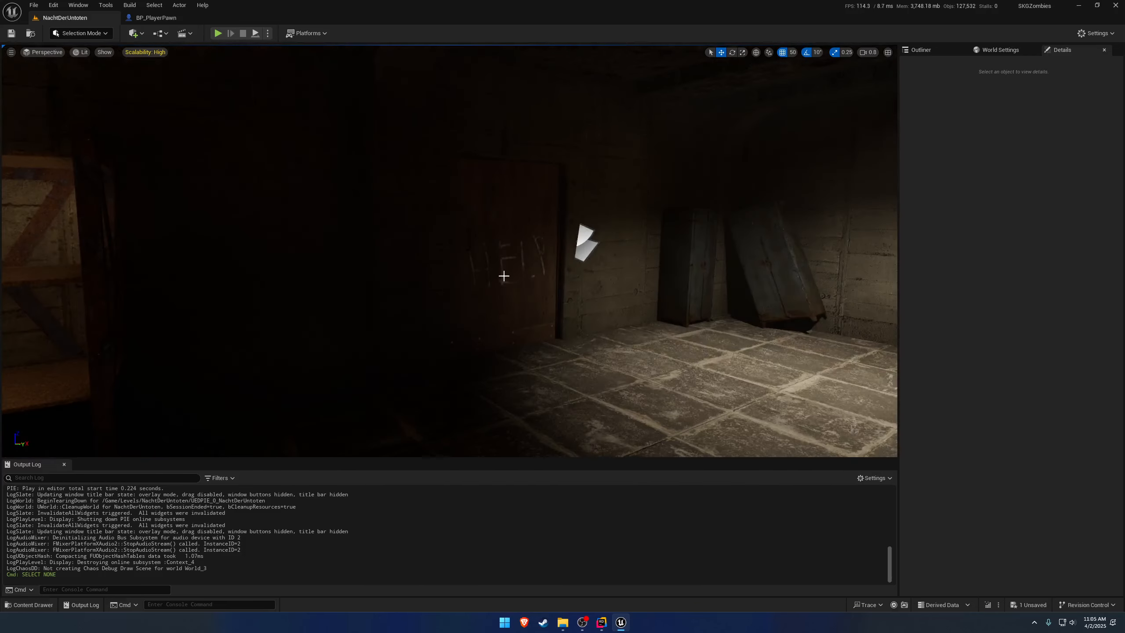
click(517, 258)
mouse_move(525, 251)
right_down()
mouse_move(505, 253)
mouse_move(526, 252)
right_up()
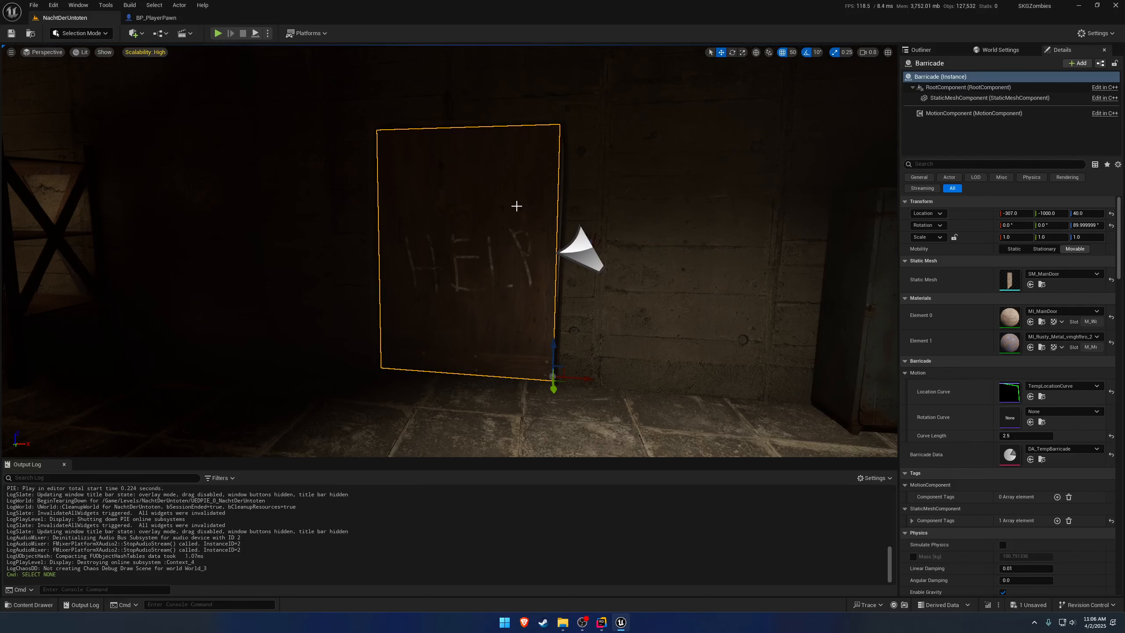
key(Escape)
mouse_move(504, 208)
right_down()
mouse_move(230, 208)
mouse_move(497, 208)
right_up()
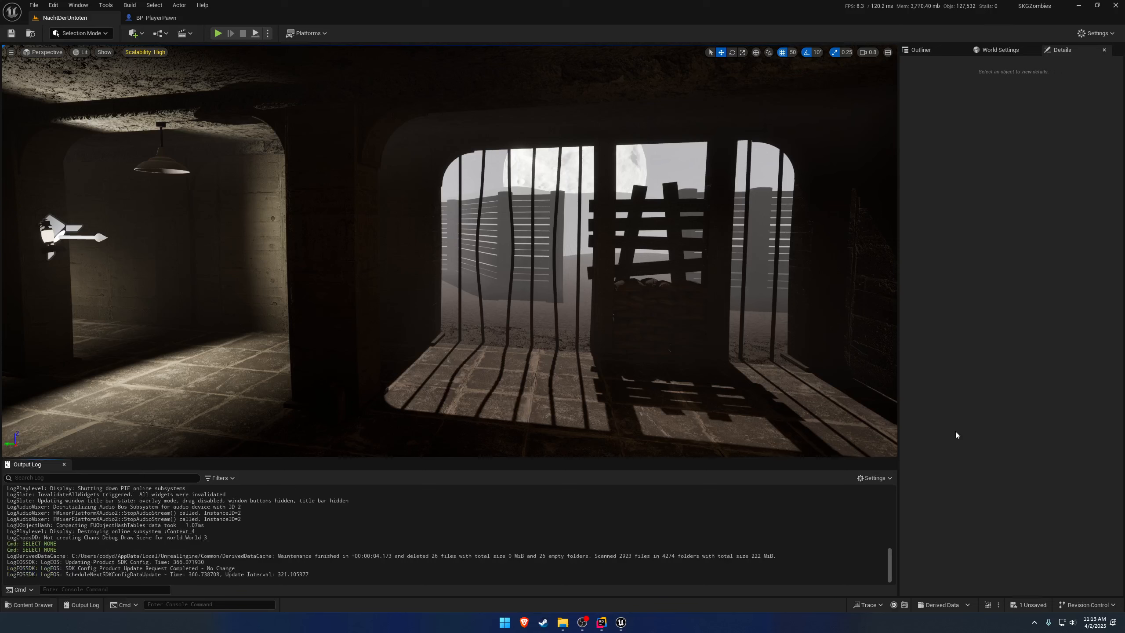
click(29, 604)
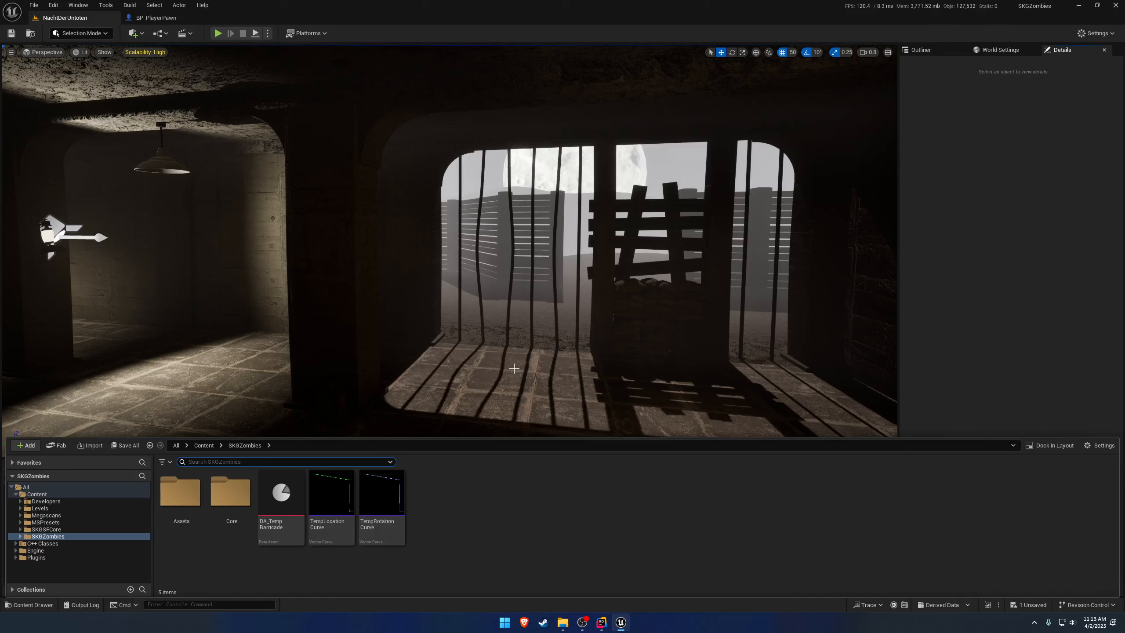
right_click(565, 472)
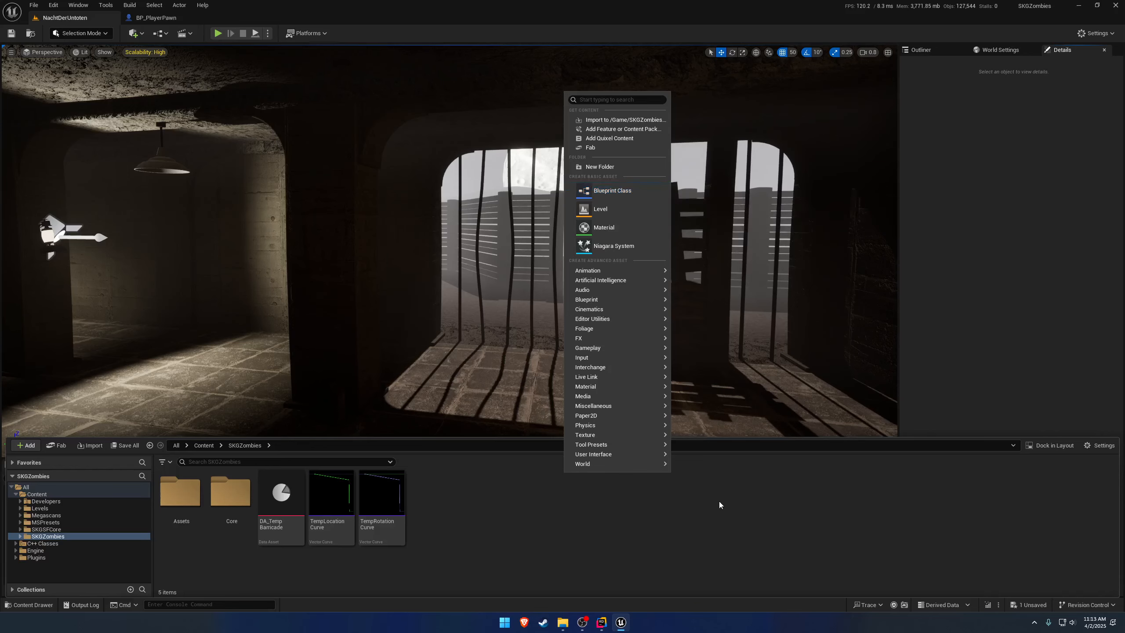
right_drag(727, 346, 903, 342)
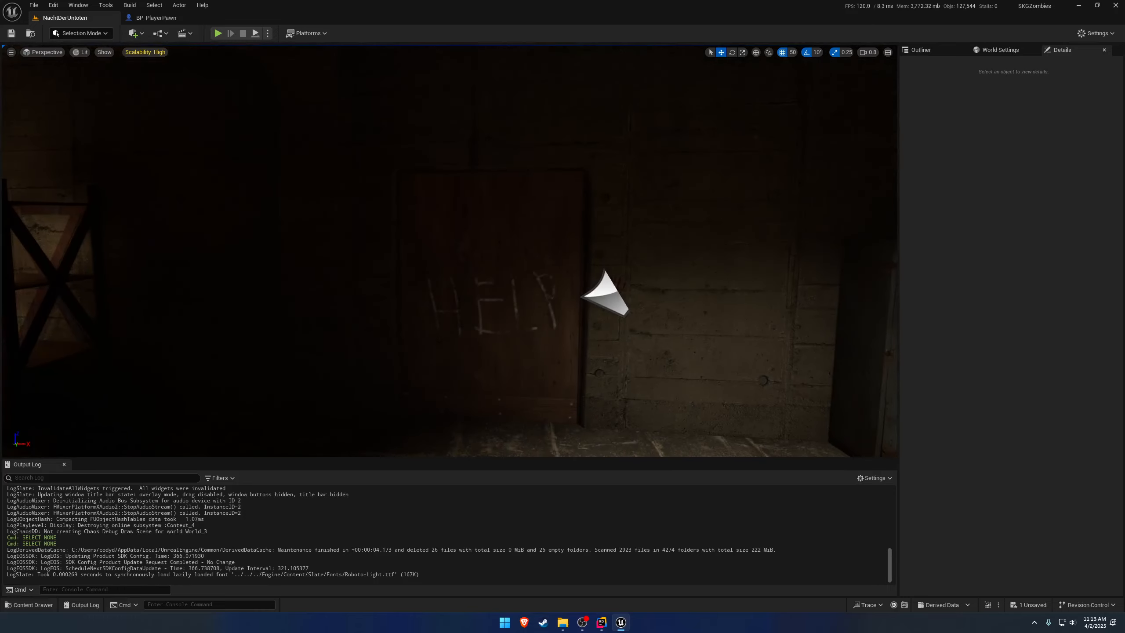
right_drag(721, 348, 653, 390)
Create a Data Asset in the SKGZombies folder using the SKGPDAFirearm class.
key(ctrl+space)
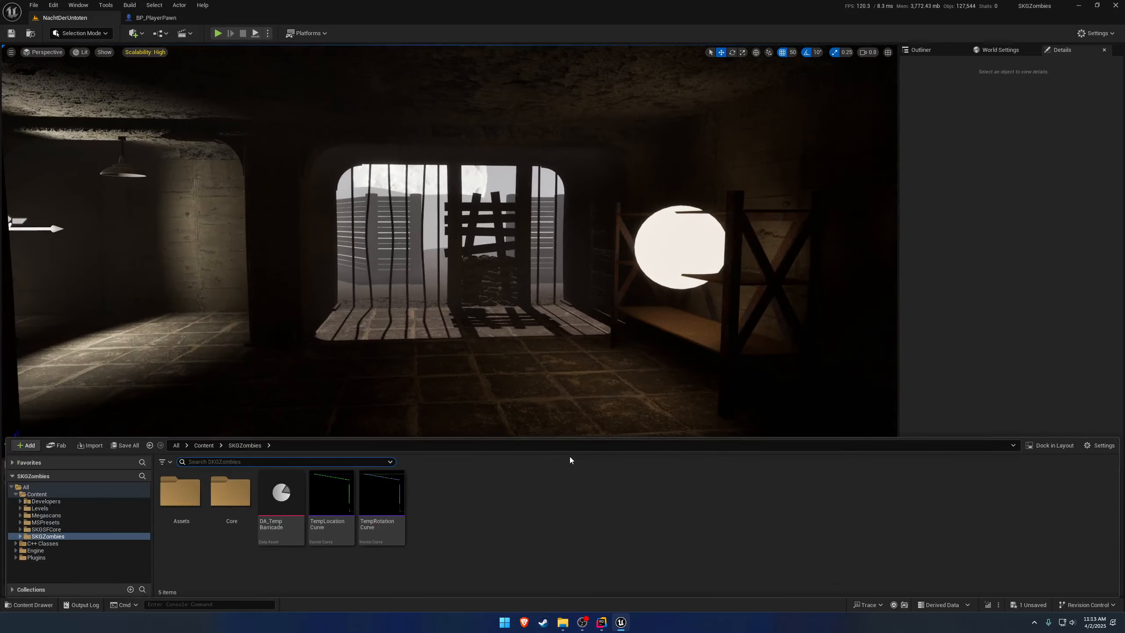
right_click(541, 490)
mouse_move(654, 424)
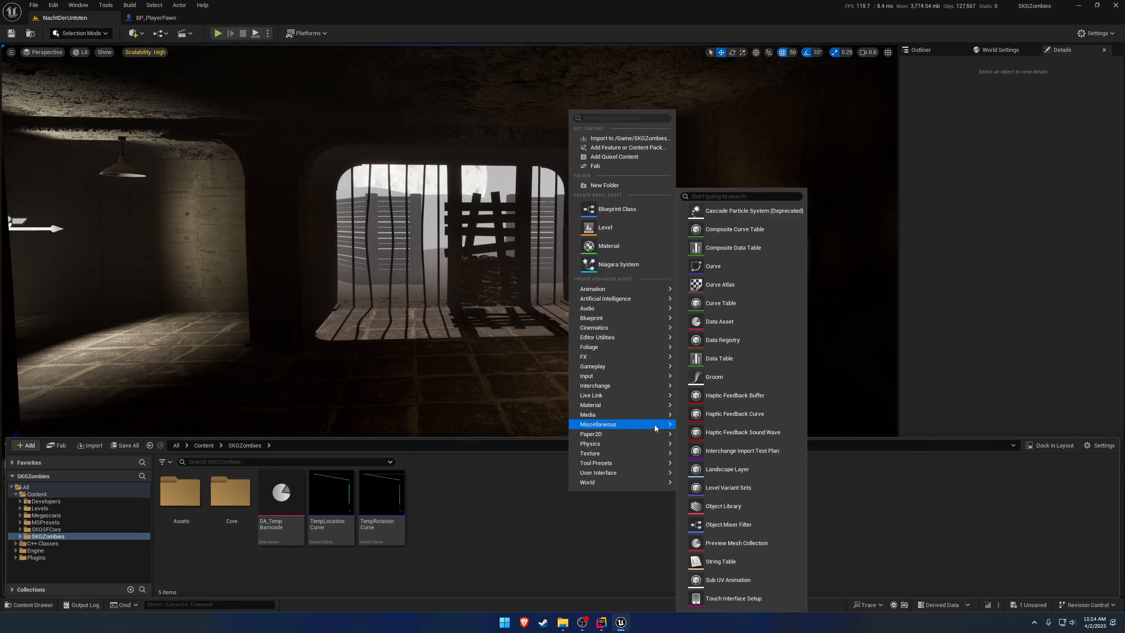
click(766, 321)
drag(548, 213, 699, 338)
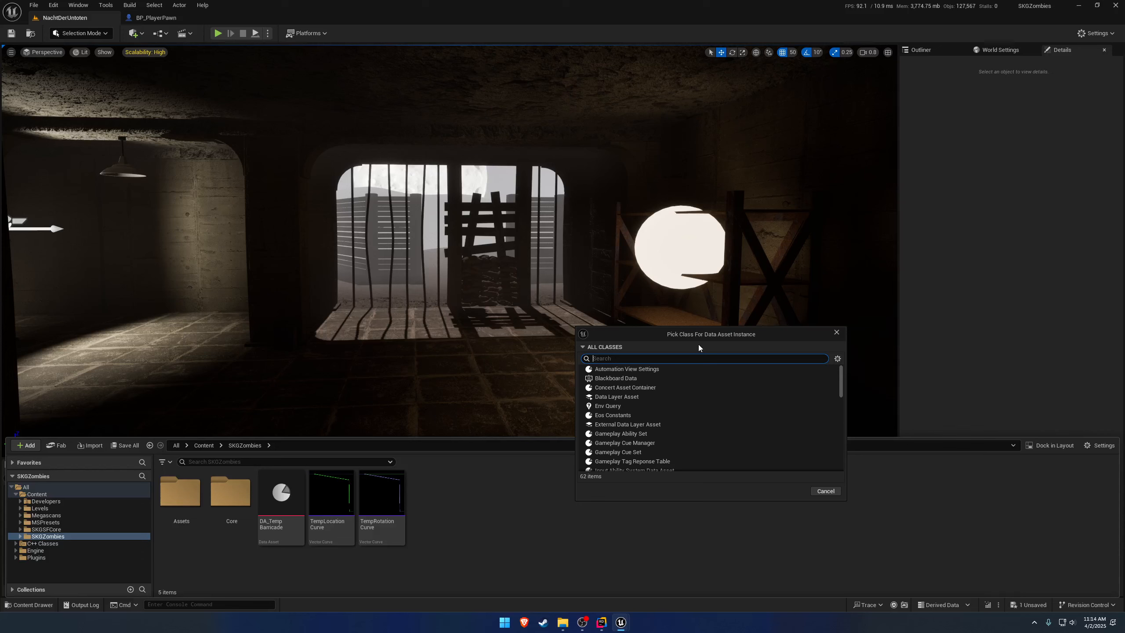
text(skgfir)
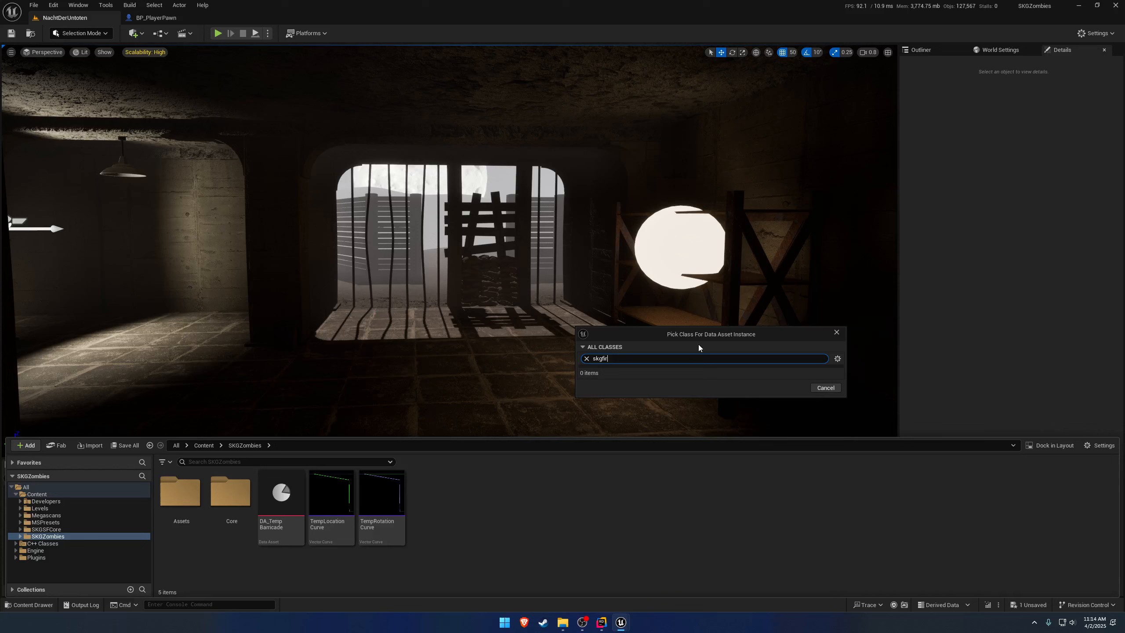
key(BackSpace)
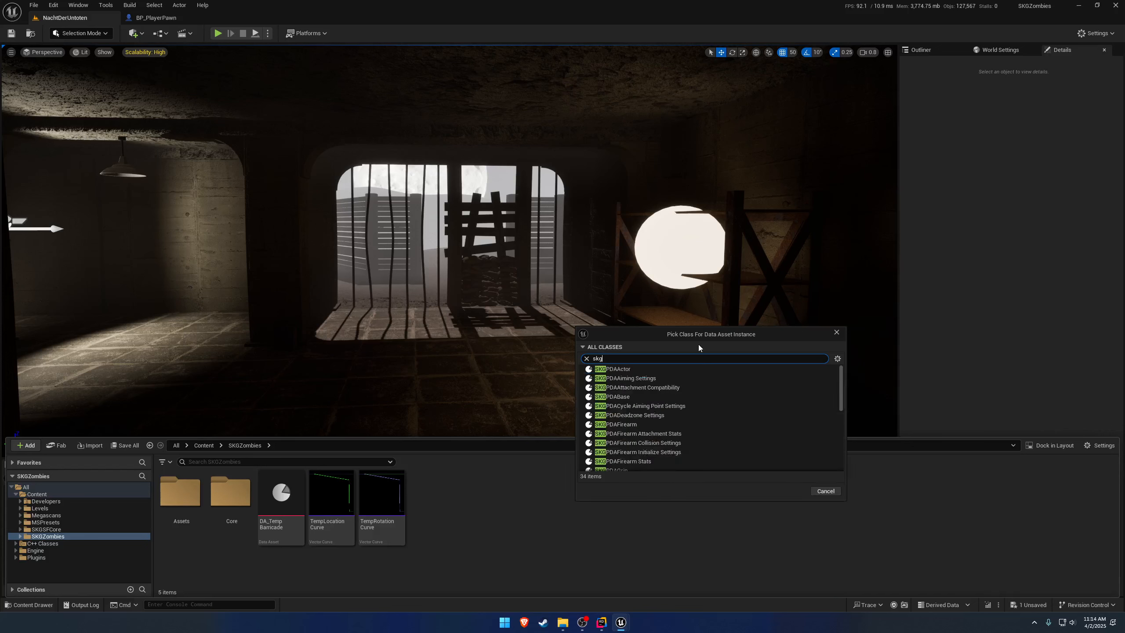
text(pdafire)
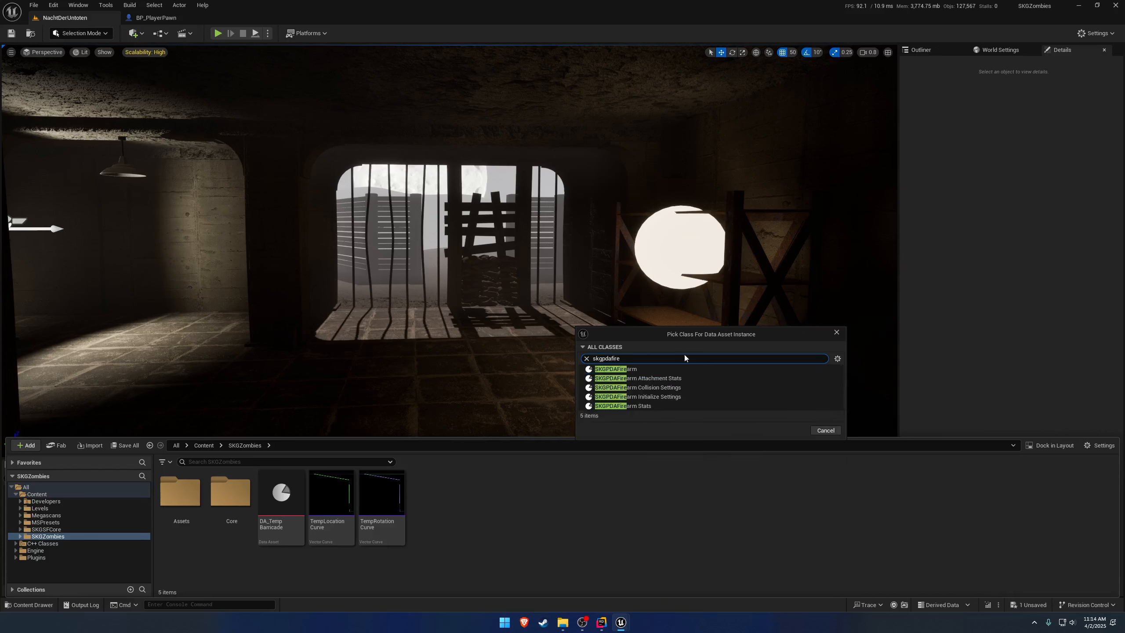
click(652, 370)
click(804, 430)
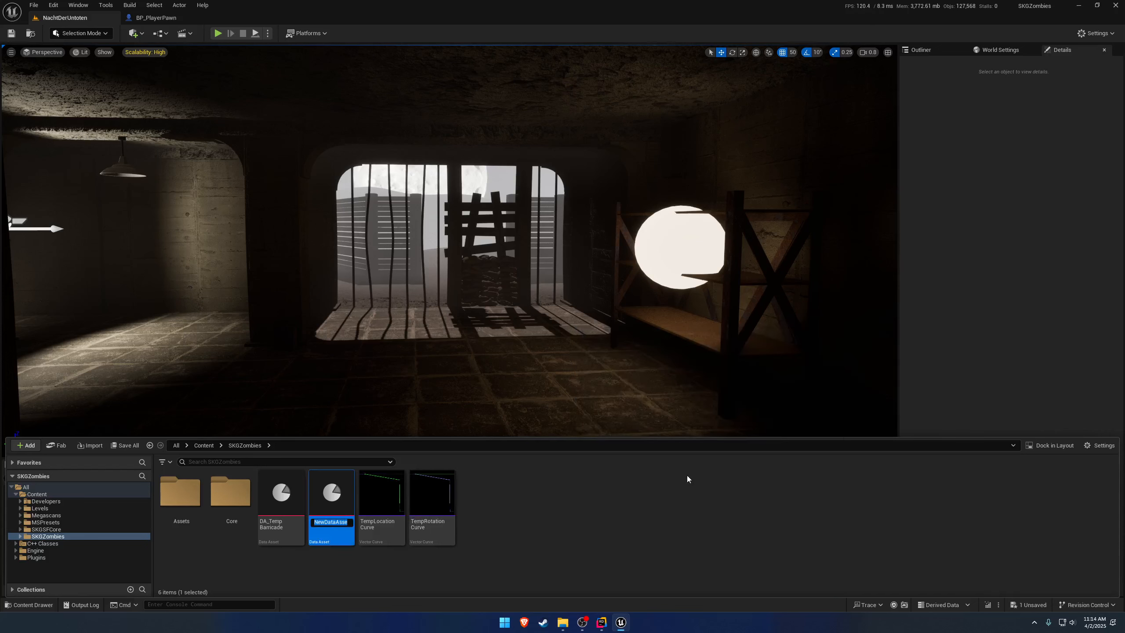
Name the new firearm data asset DA_TempFirearm.
text(DA_TempFirearm)
key(Return)
Set the mesh of DA_TempFirearm to SKM_1911, then save and close the asset.
double_click(327, 492)
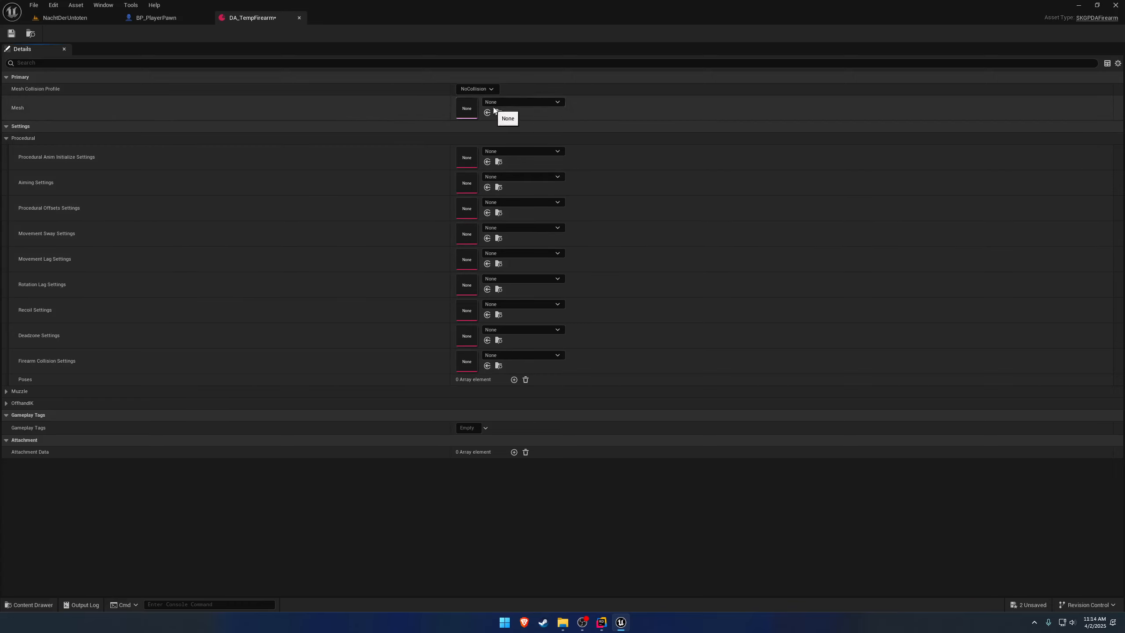
click(523, 102)
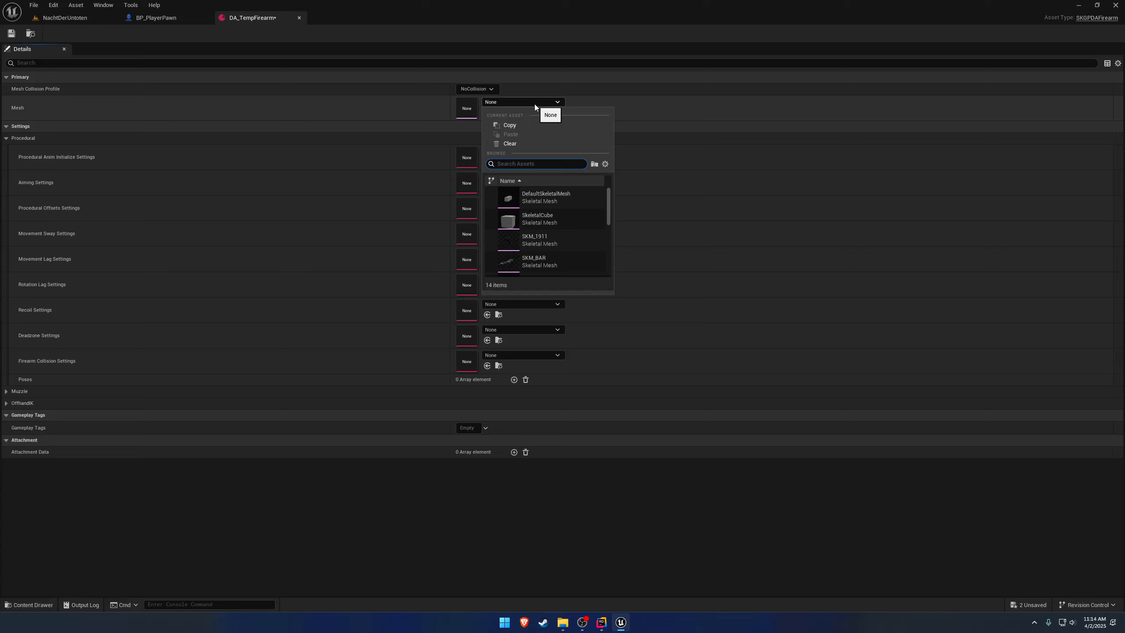
click(543, 239)
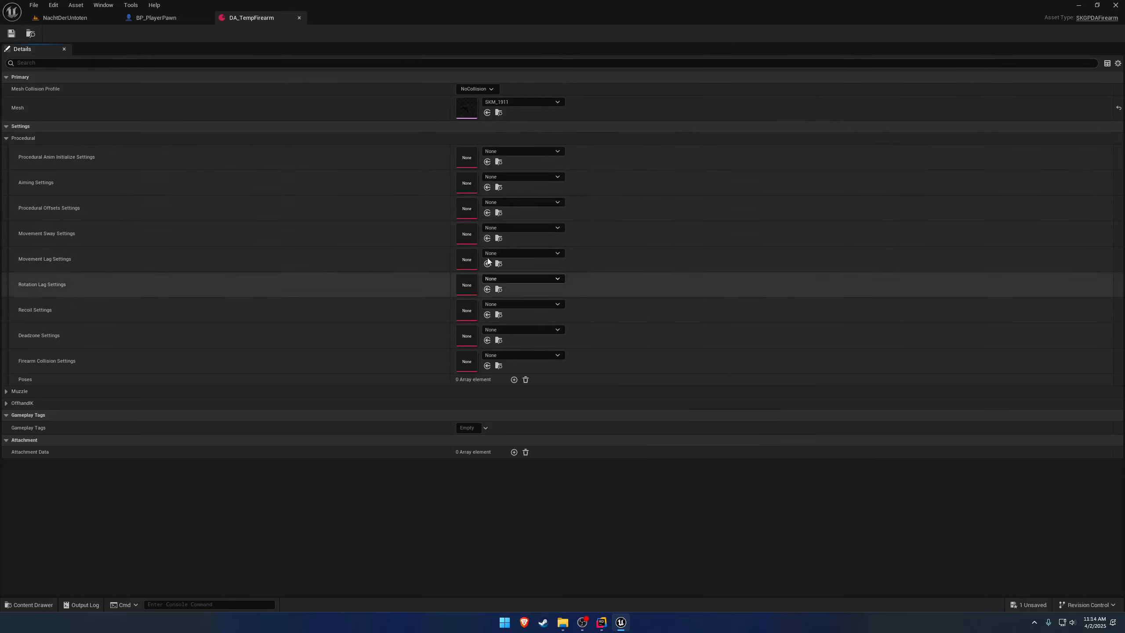
click(299, 18)
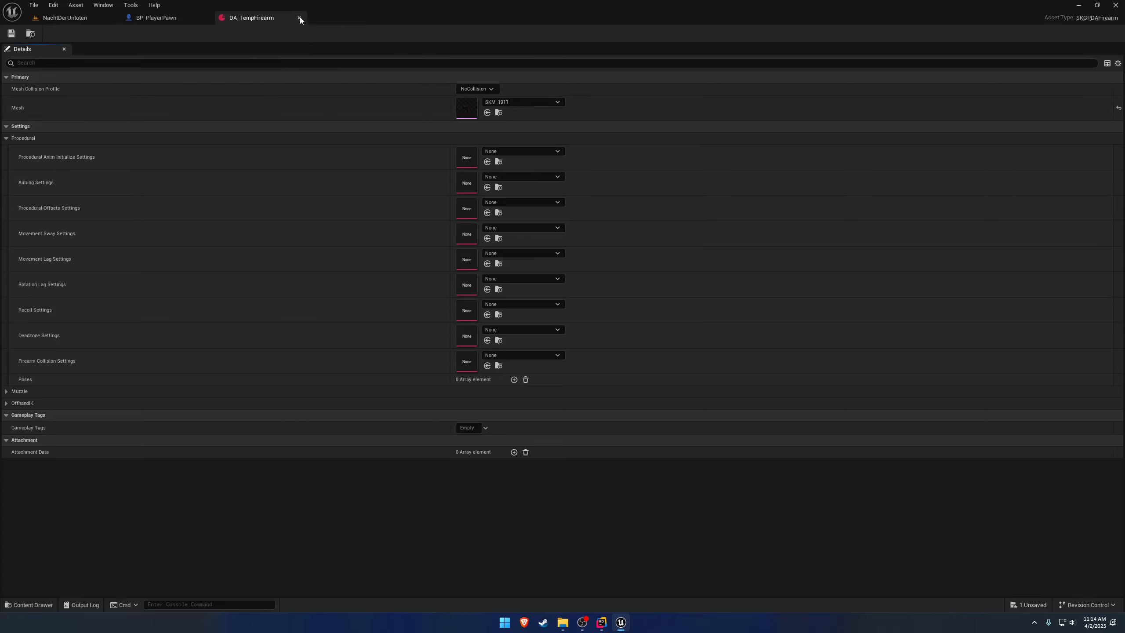
Add a Spawn Actor from Class node executed by Event BeginPlay in the BP_PlayerPawn event graph.
right_drag(307, 246, 372, 244)
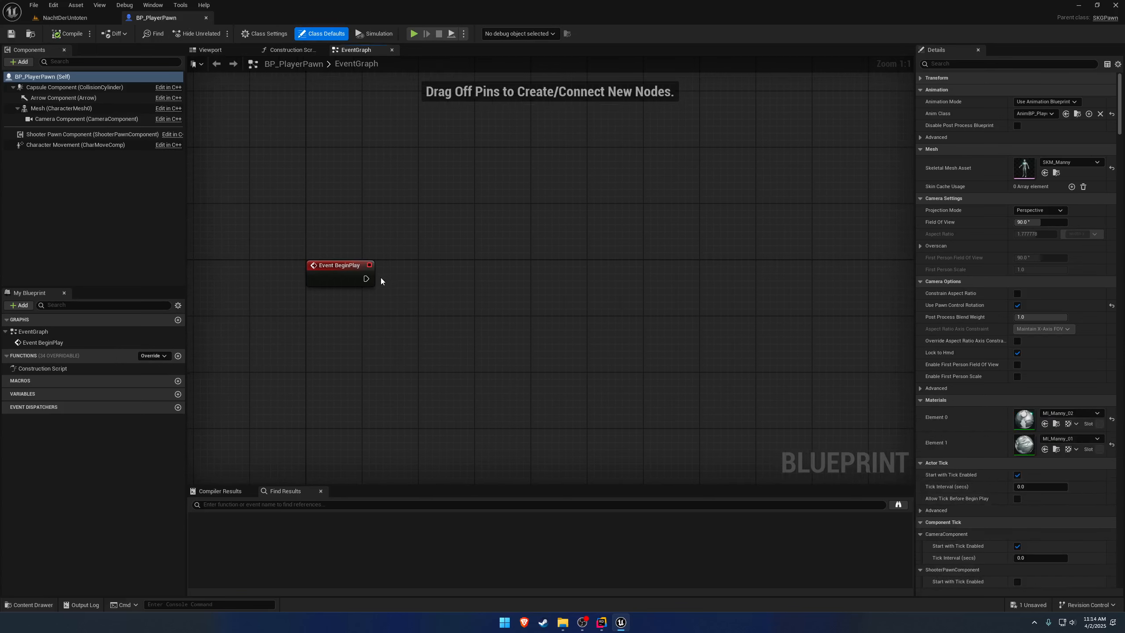
drag(366, 278, 462, 265)
text(spawnactor)
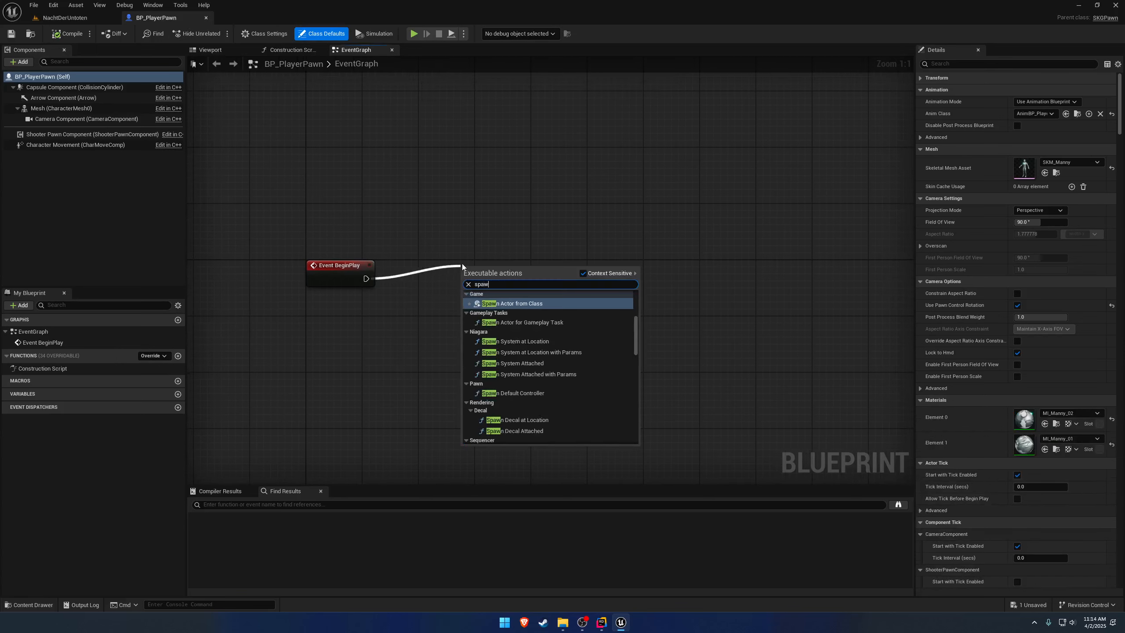
key(Return)
Split the spawn node's Spawn Transform pin and set its class to SKGFirearm.
right_click(483, 315)
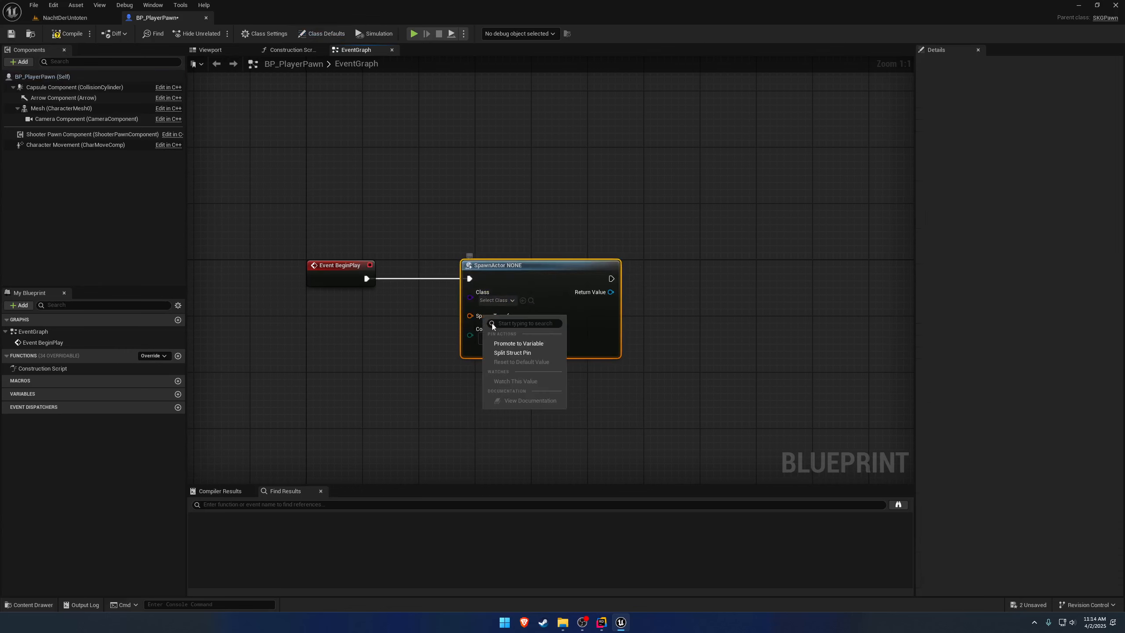
click(506, 343)
click(514, 302)
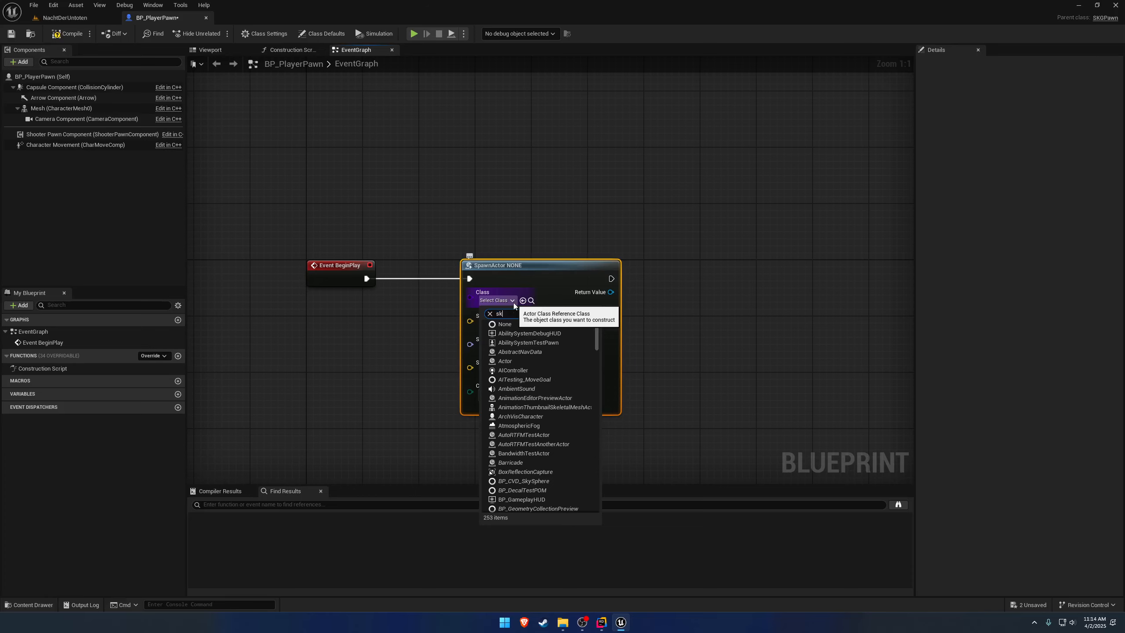
text(skgfire)
click(529, 333)
Set the spawn node's DAConstruction input to DA_TempFirearm.
right_drag(596, 347, 659, 279)
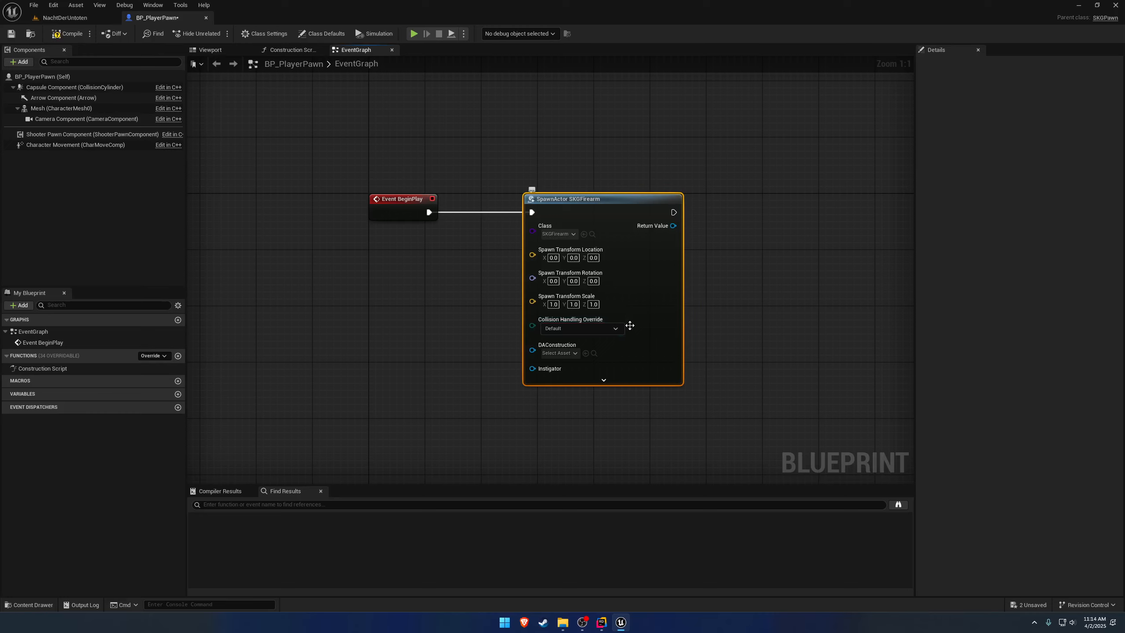
click(558, 353)
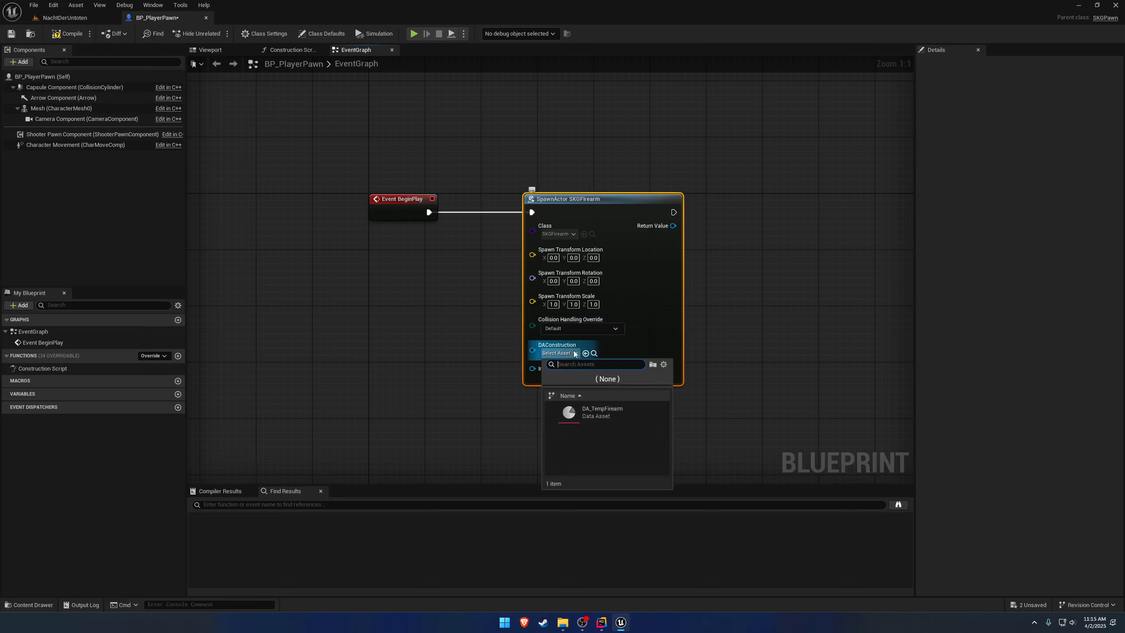
click(637, 411)
Reveal the spawn node's advanced pins and connect a Self reference to its Owner input.
click(600, 382)
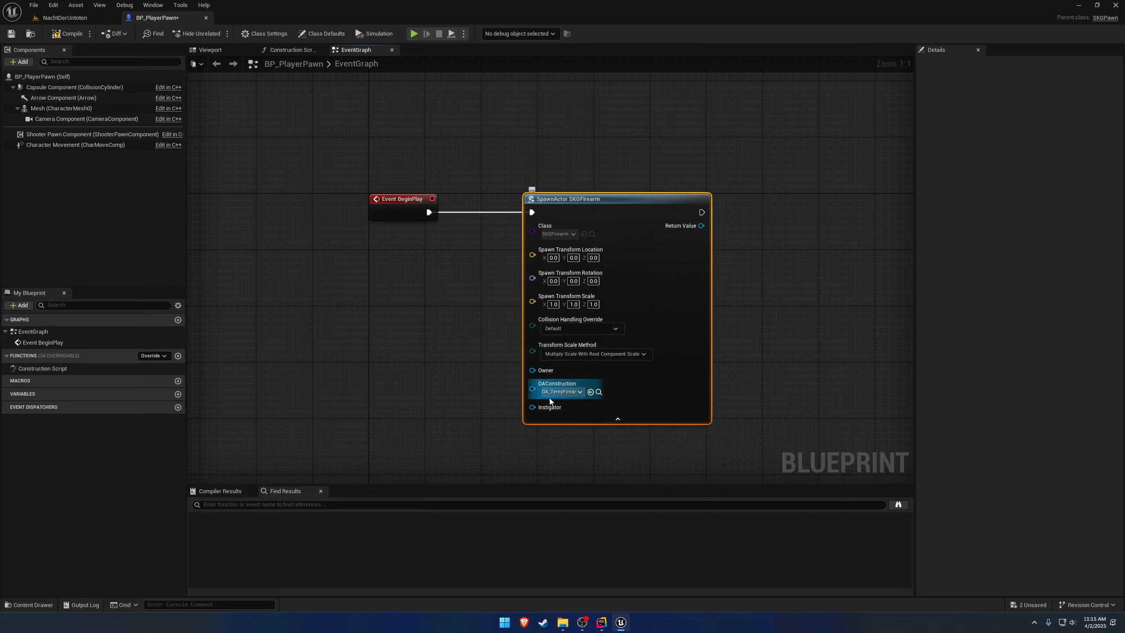
drag(533, 370, 416, 344)
text(s)
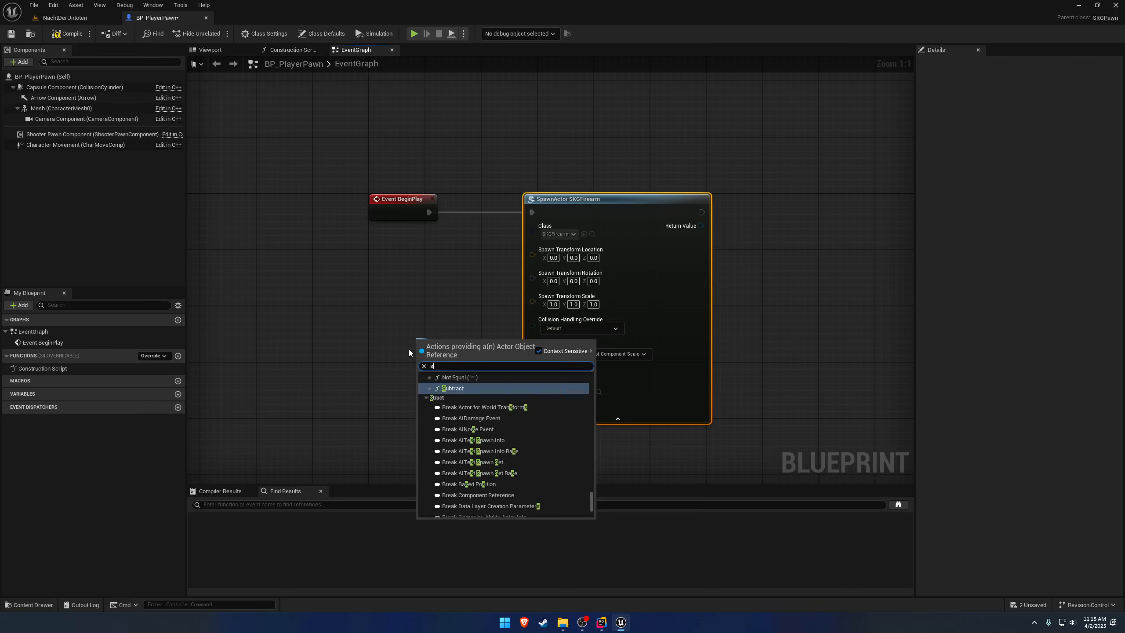
text(elf)
key(Return)
click(575, 419)
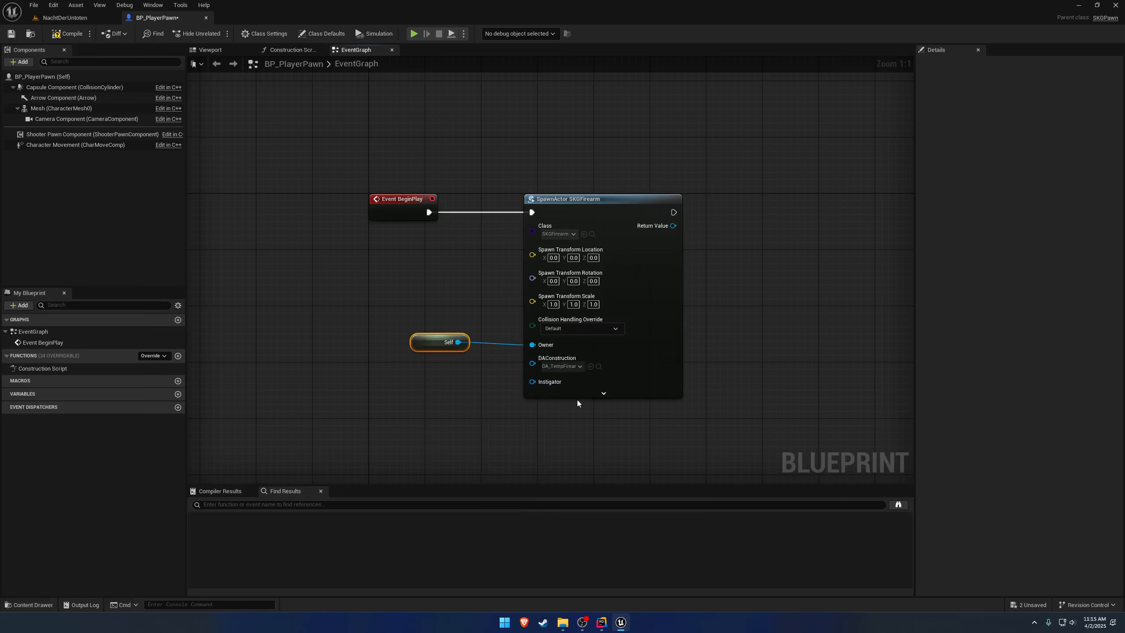
Attach the spawned firearm with an Attach Actor To Component node, using the pawn's Mesh component as the parent.
right_drag(543, 367, 397, 371)
drag(528, 230, 654, 200)
text(attachto)
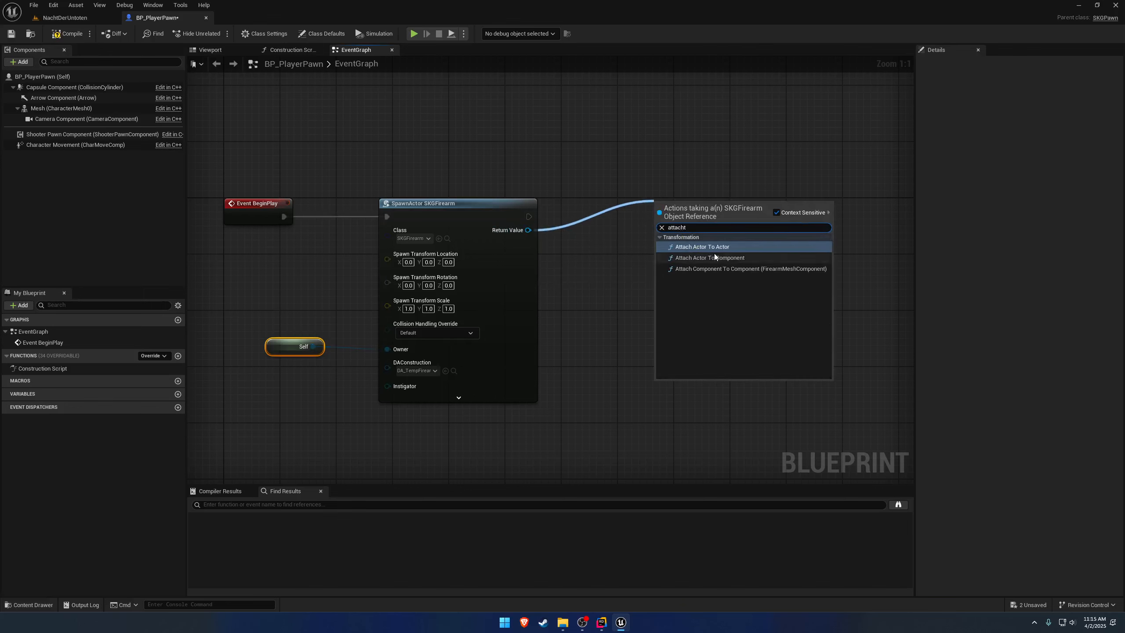
click(714, 256)
drag(61, 108, 662, 251)
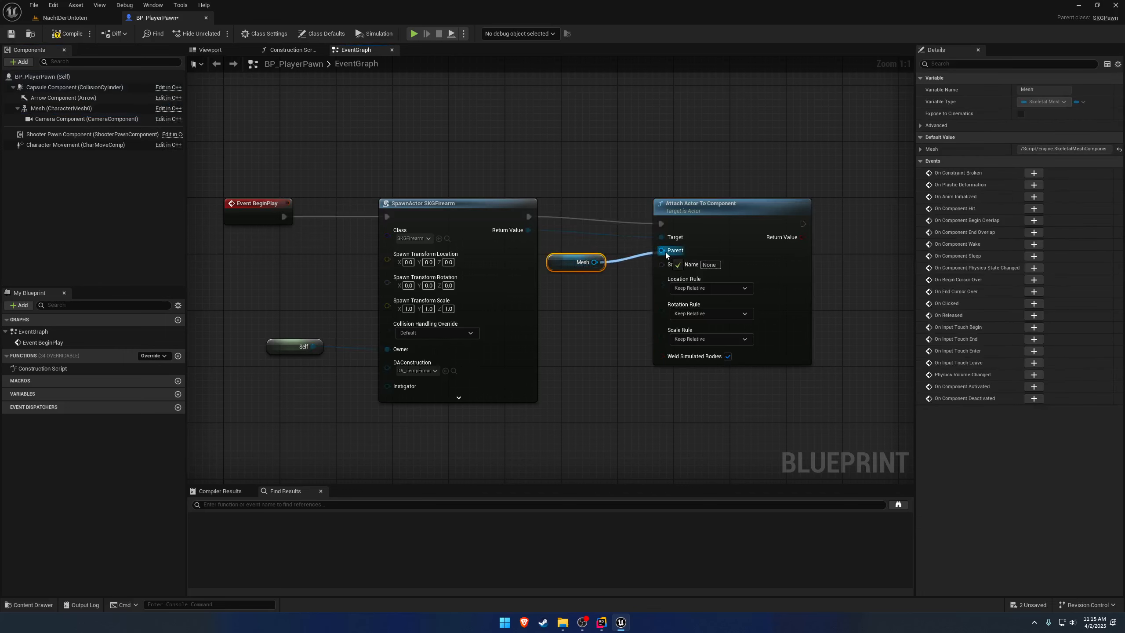
Set the attach node's socket name to ik_hand_gun.
click(710, 265)
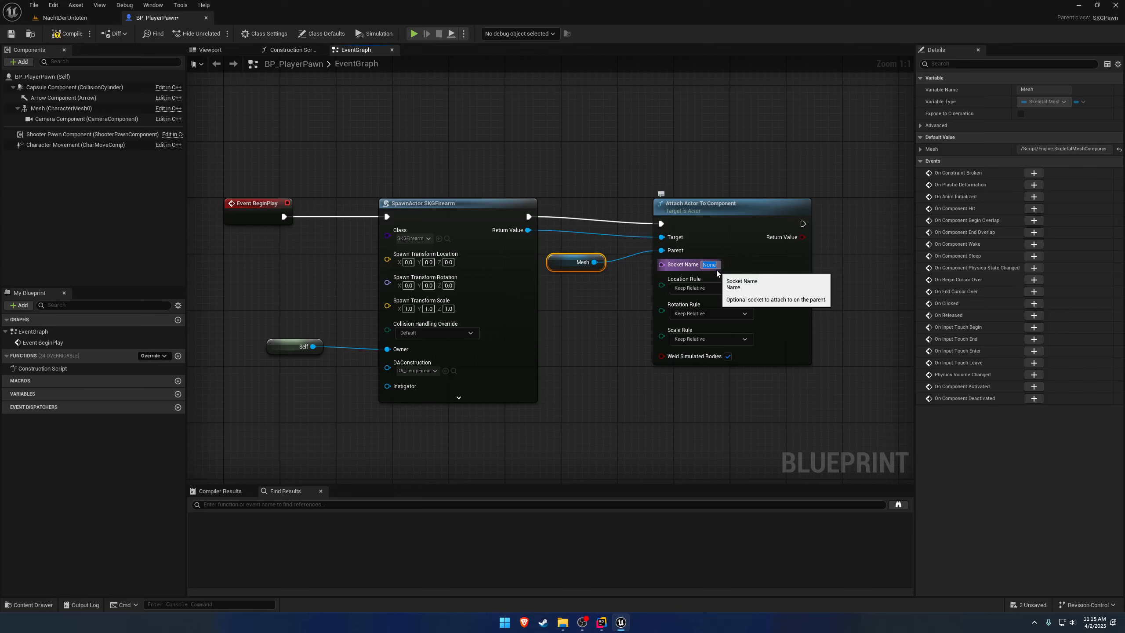
text(ik_hand_gun)
key(Return)
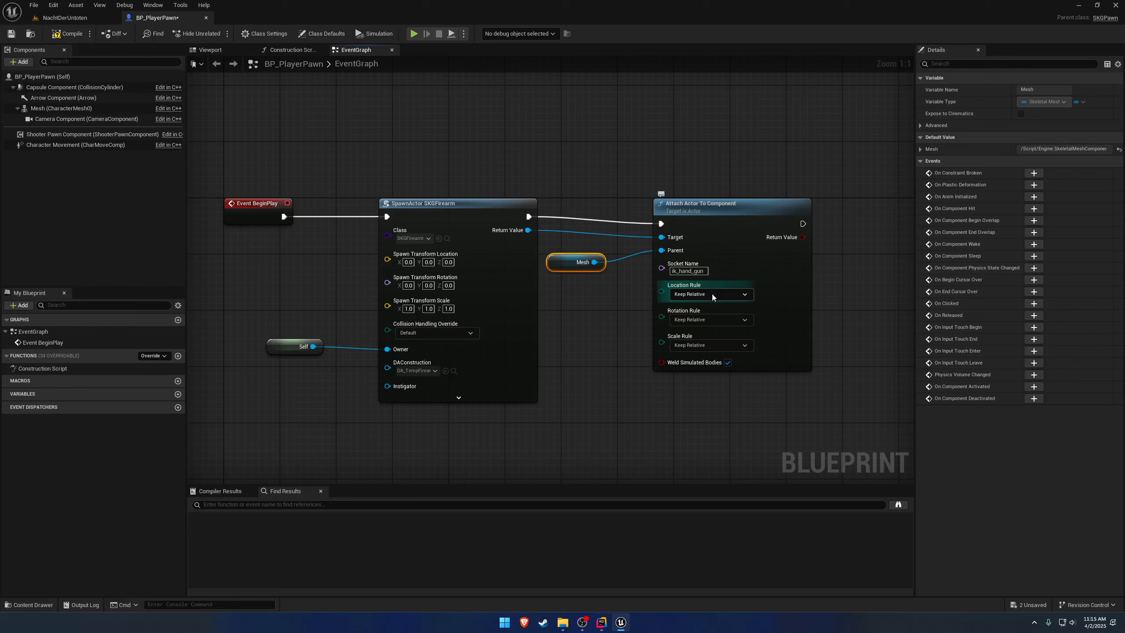
Set the attach node's location, rotation and scale rules to Snap to Target.
click(712, 294)
click(701, 314)
click(704, 343)
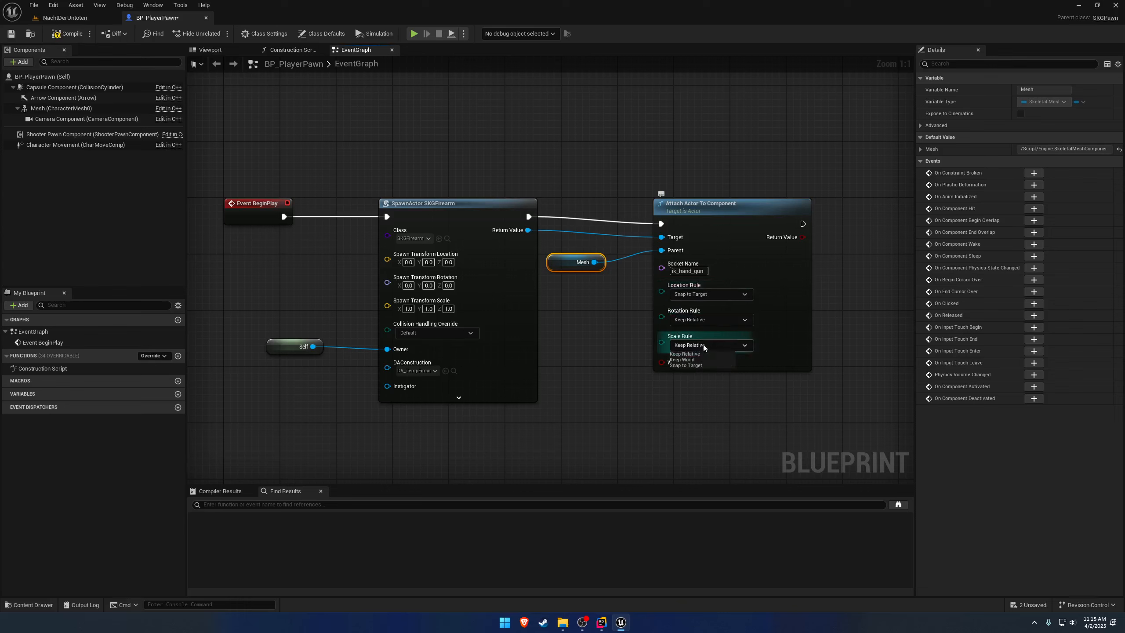
click(705, 338)
click(709, 319)
click(704, 339)
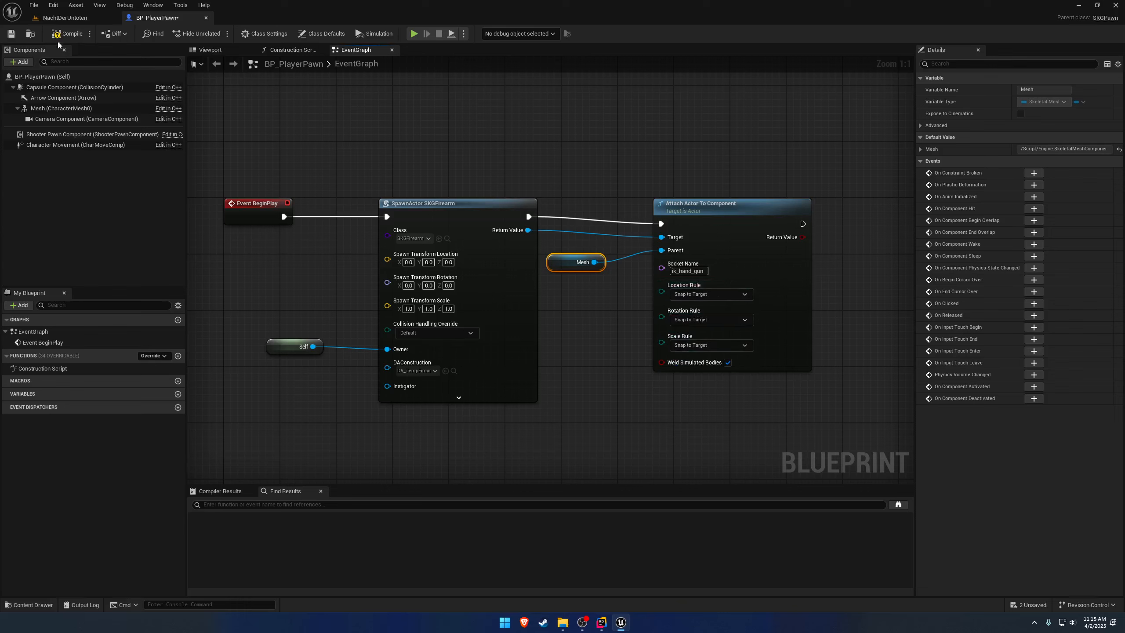
Save the BP_PlayerPawn blueprint and return to the NachtDerUntoten level.
click(11, 33)
click(65, 17)
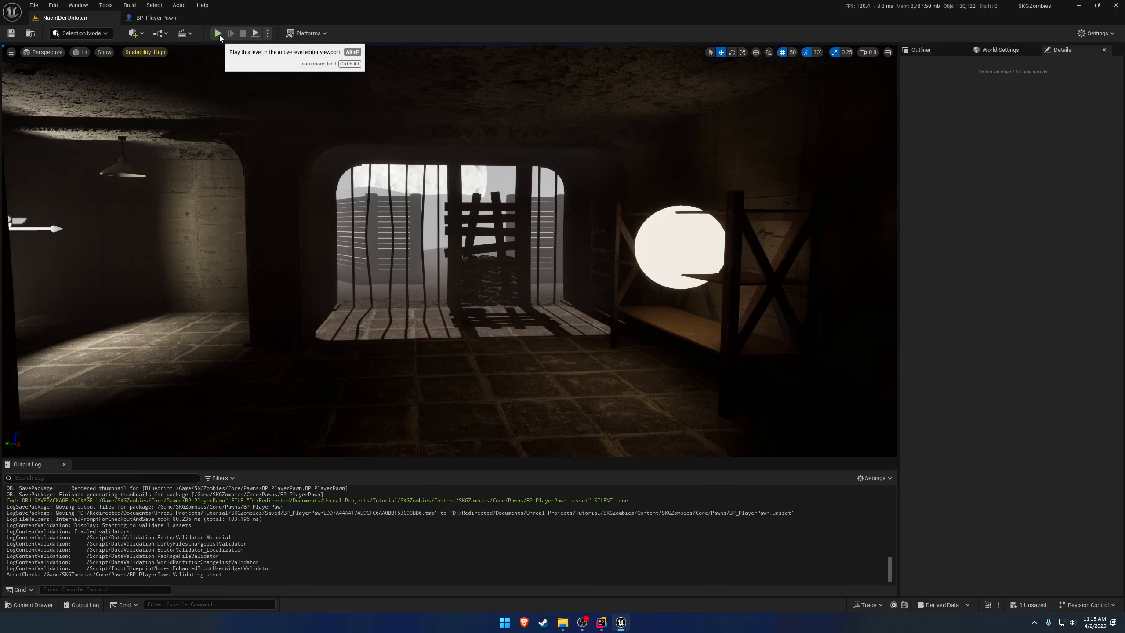
Play the NachtDerUntoten level, eject from the player pawn, and select the pawn to look at its hands.
click(218, 33)
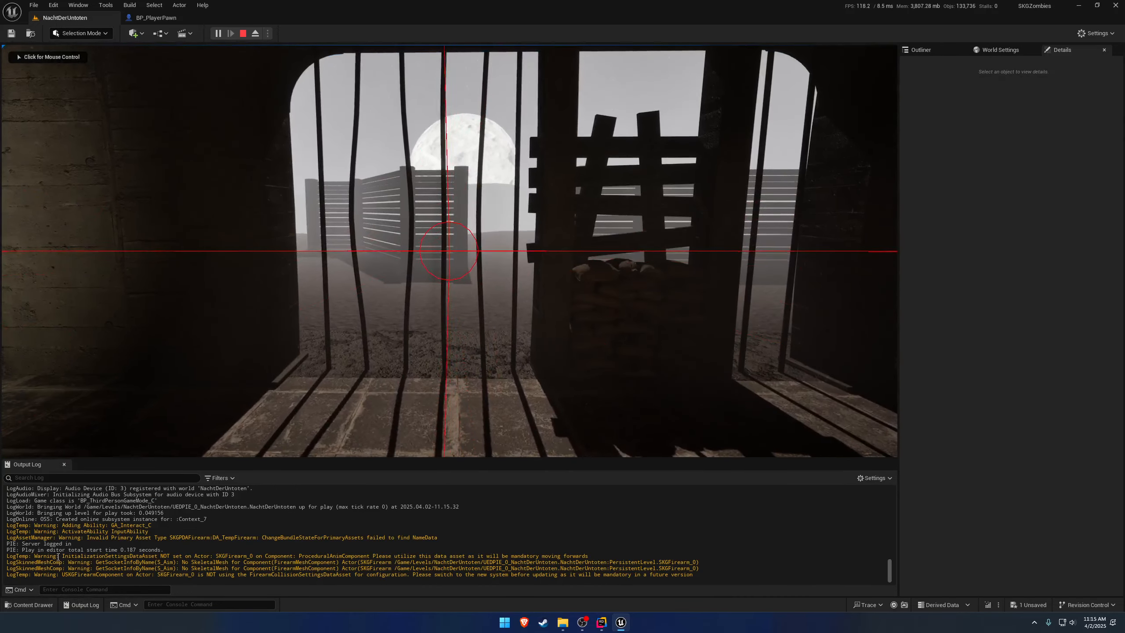
click(392, 315)
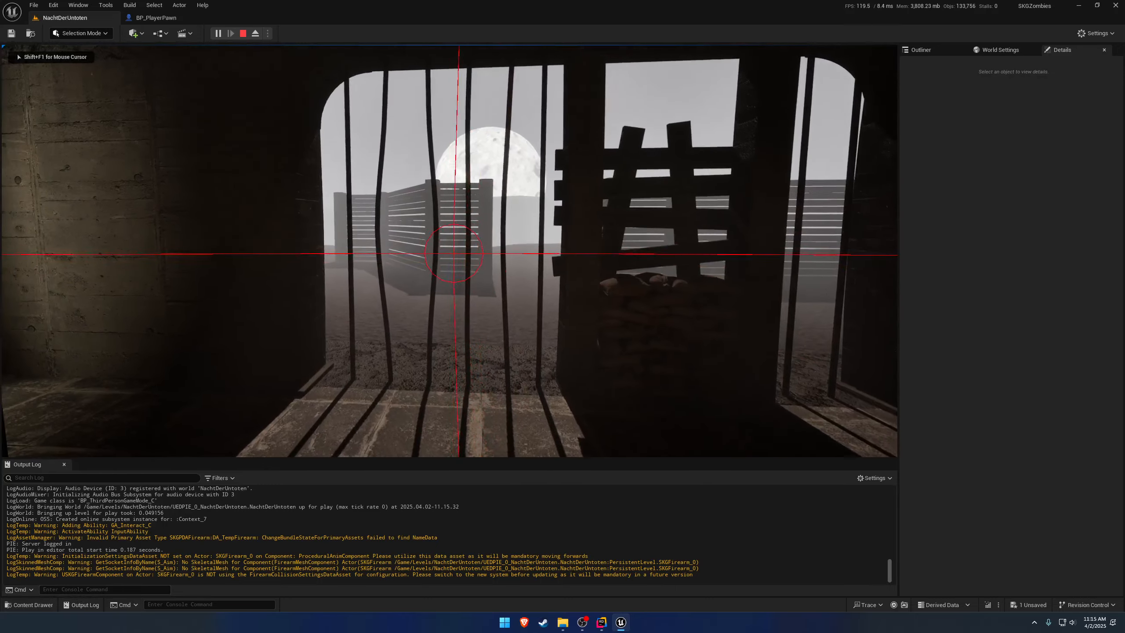
key(F8)
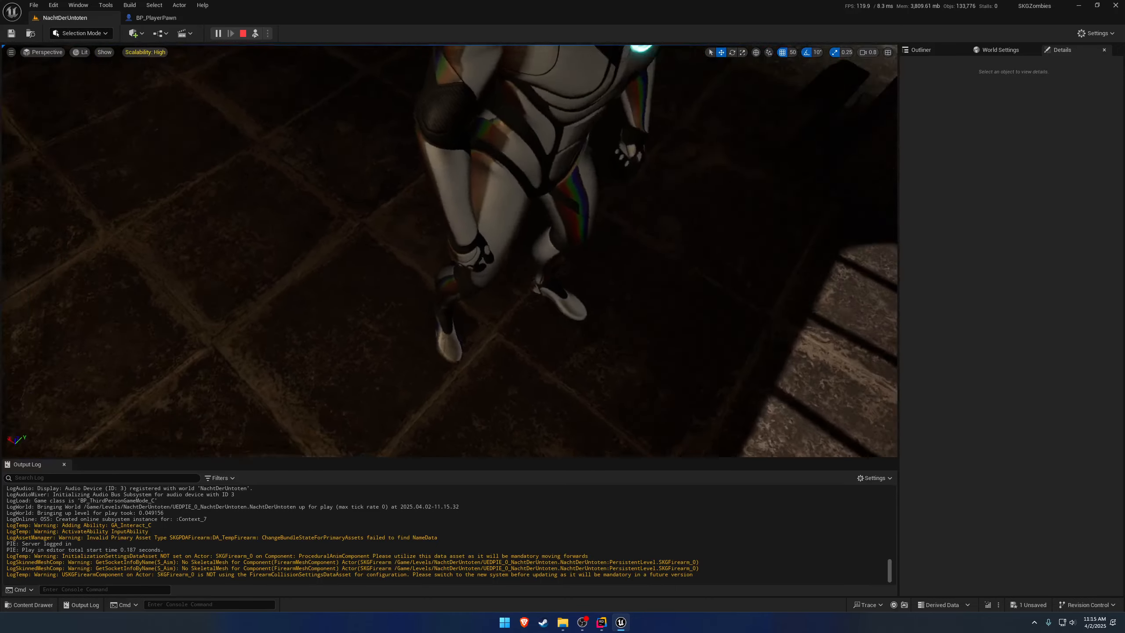
scroll(561, 157, down, 3)
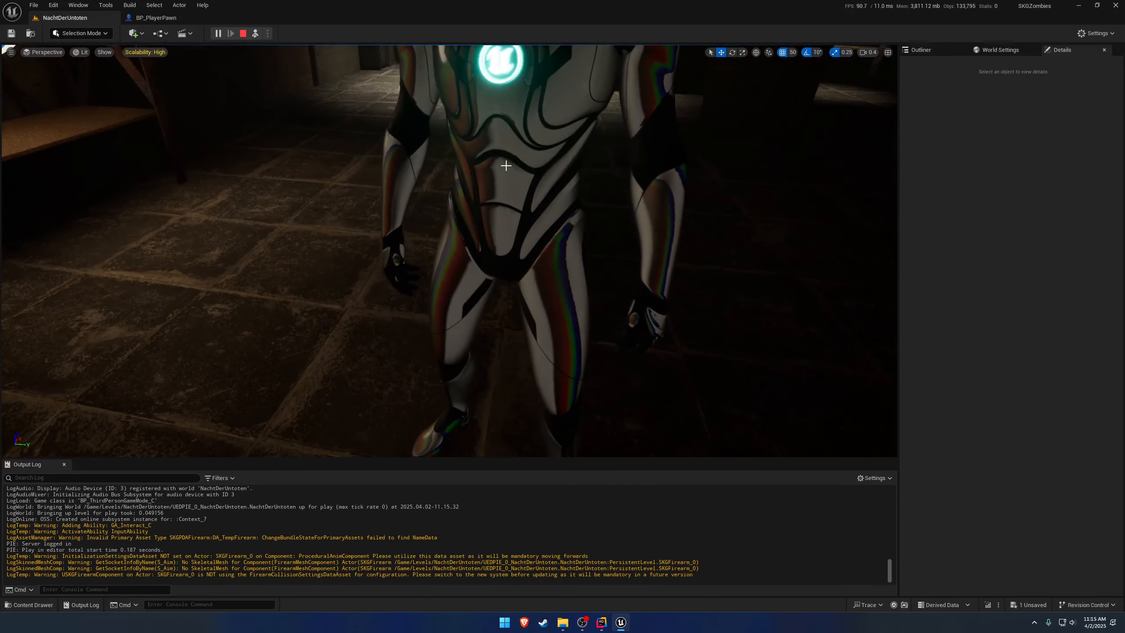
click(561, 157)
Select the spawned SKGFirearm0 attached to the pawn, examine its placement and detail properties, and stop the play session.
click(938, 49)
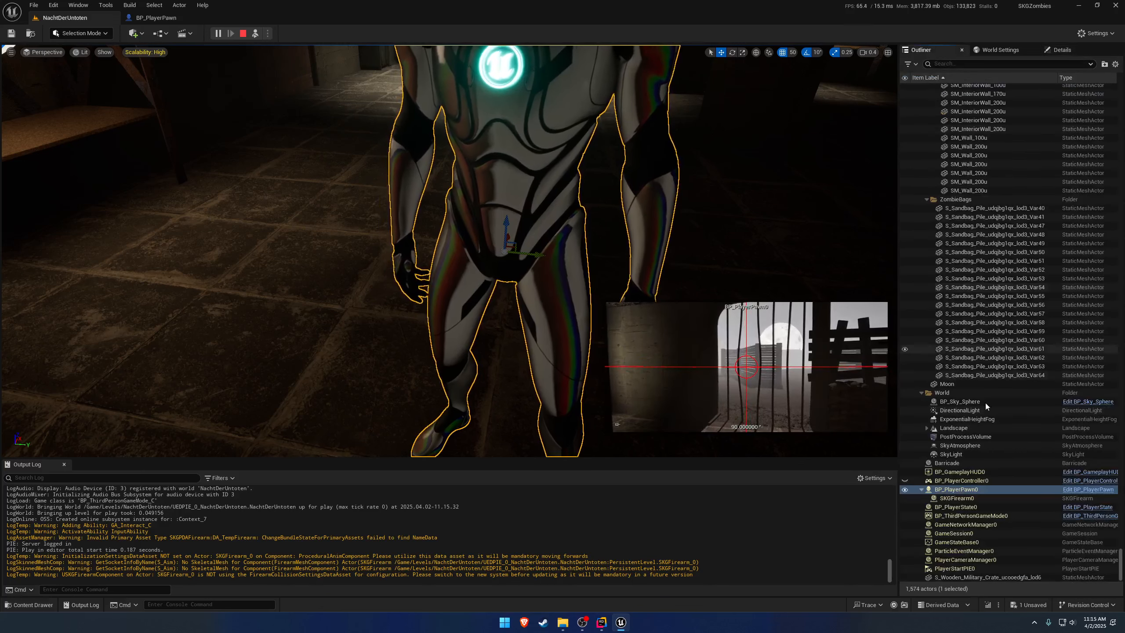
click(972, 498)
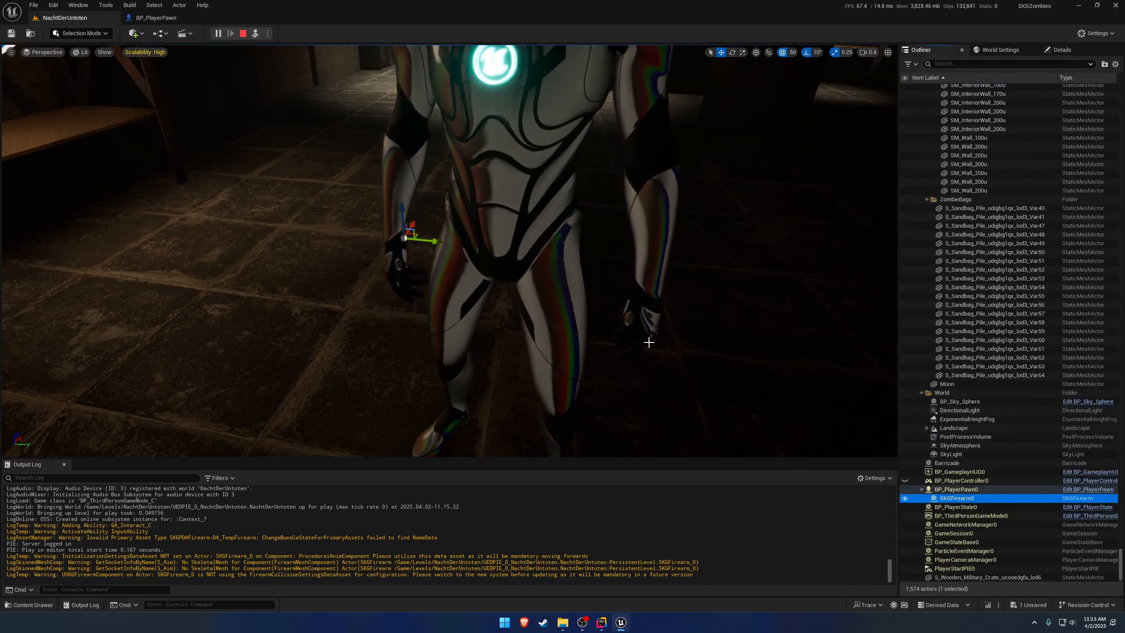
key(f)
key(d)
right_drag(638, 342, 641, 335)
key(s)
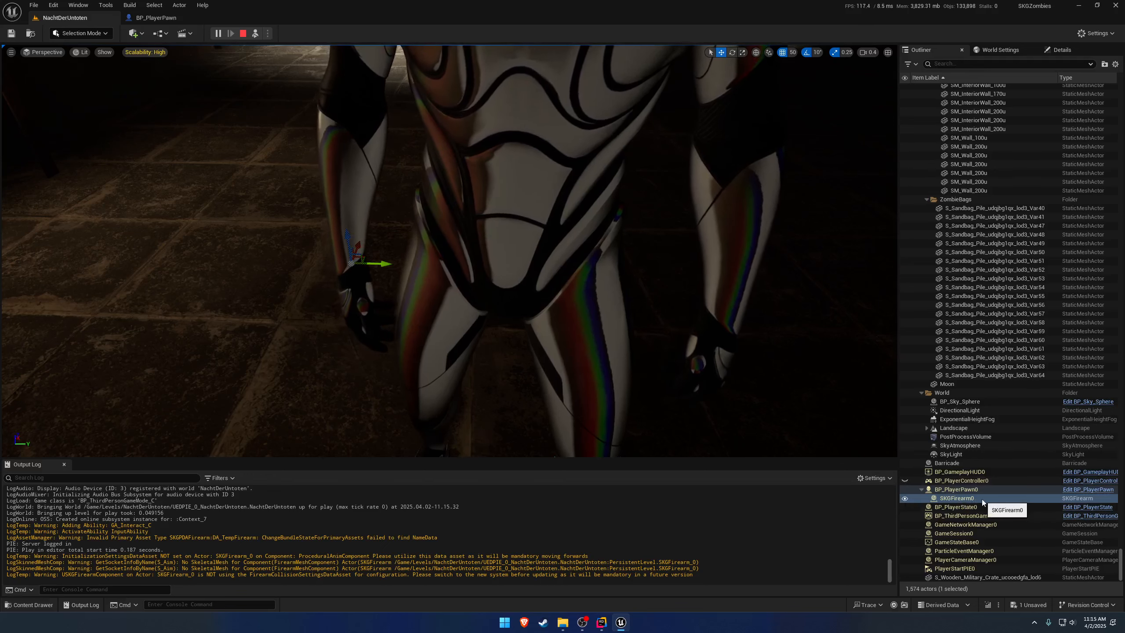
click(1064, 52)
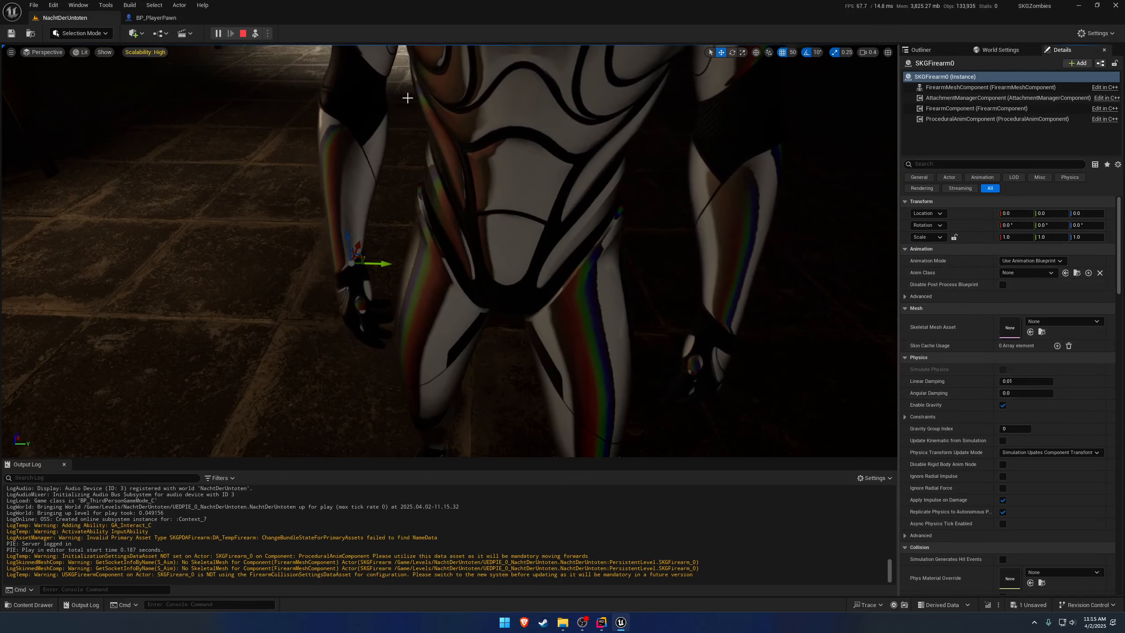
key(Escape)
Locate DA_TempFirearm from the BP_PlayerPawn spawn node, inspect its assigned SKM_1911 mesh, and close both asset editors.
click(170, 21)
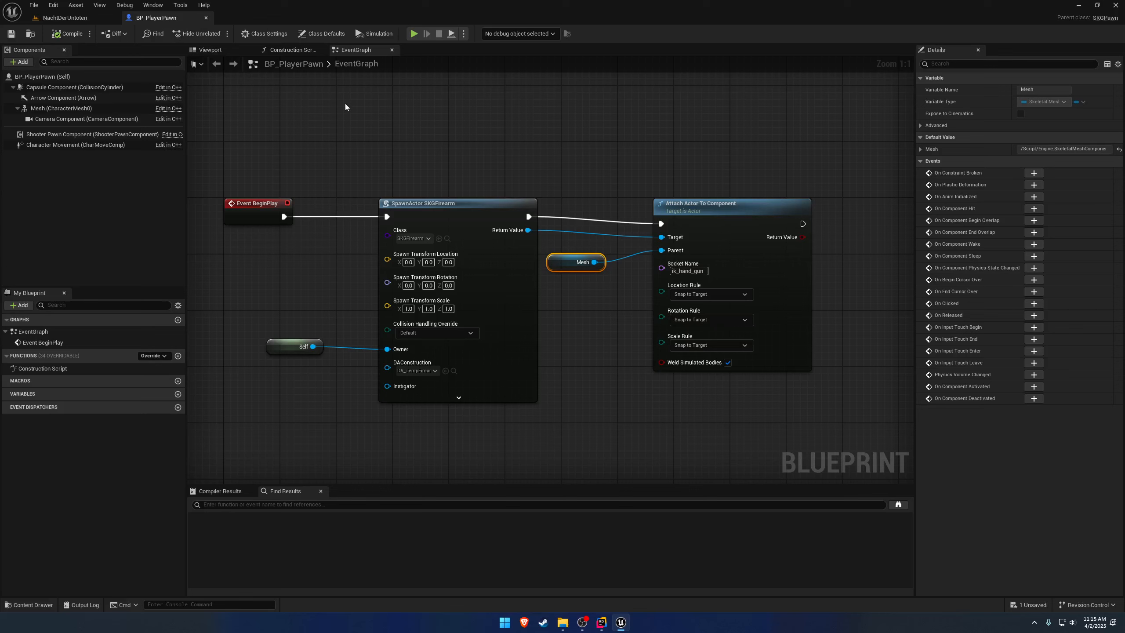
click(454, 370)
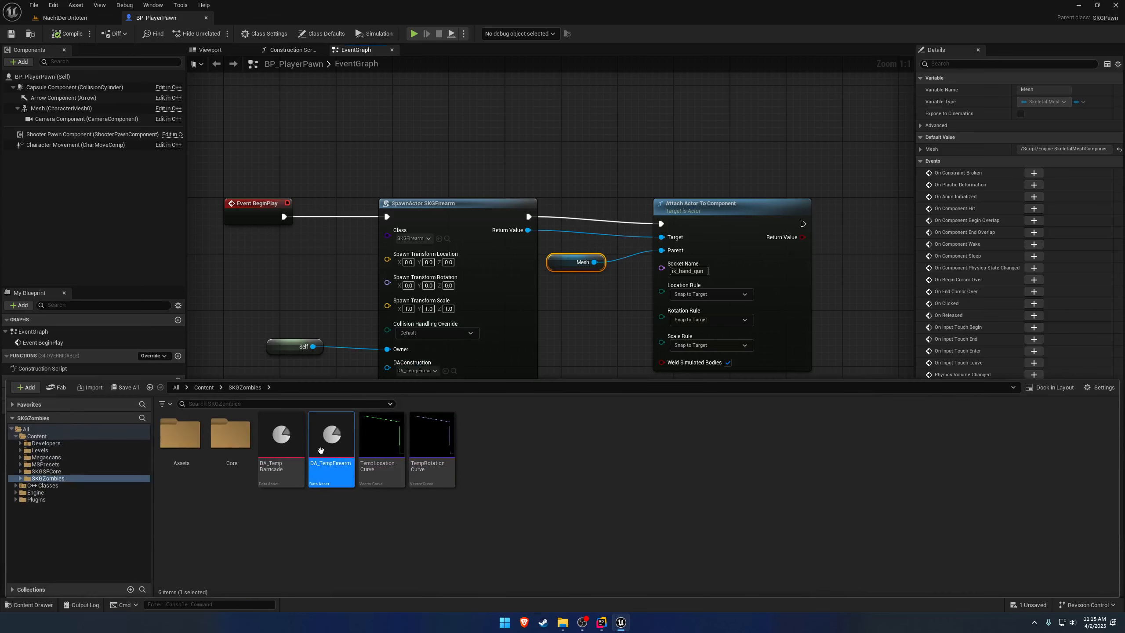
double_click(329, 469)
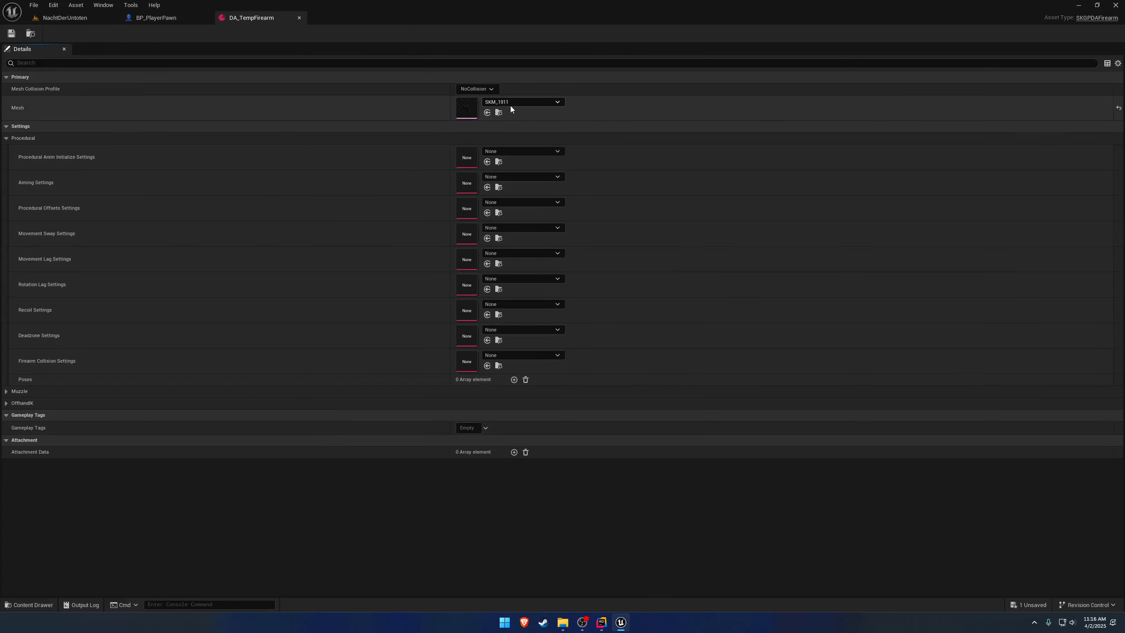
double_click(468, 105)
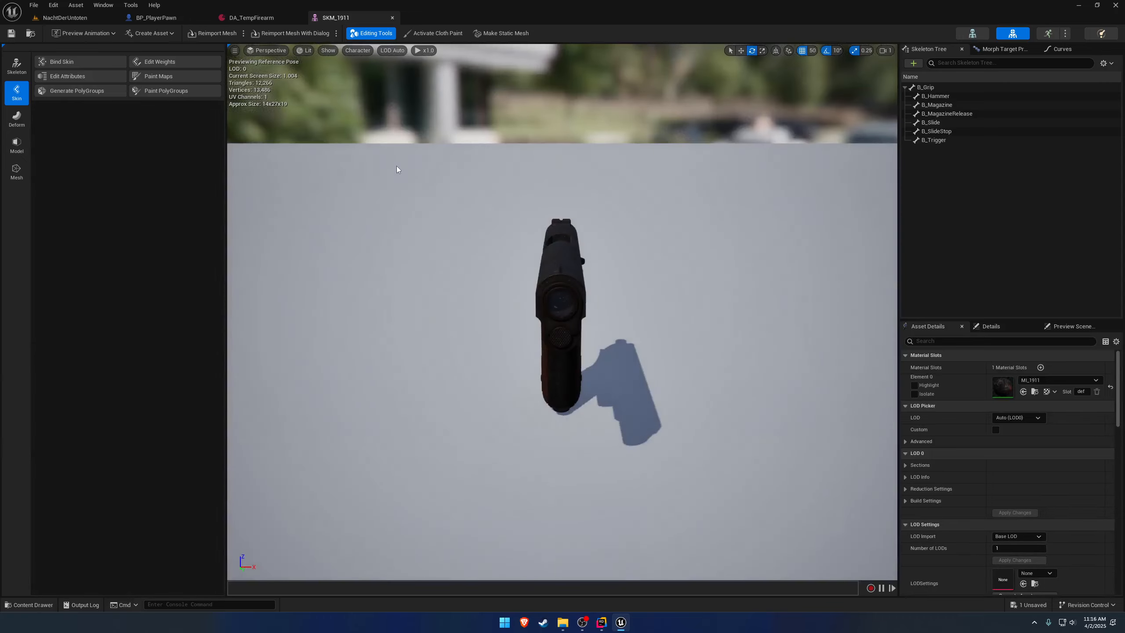
click(392, 17)
click(299, 18)
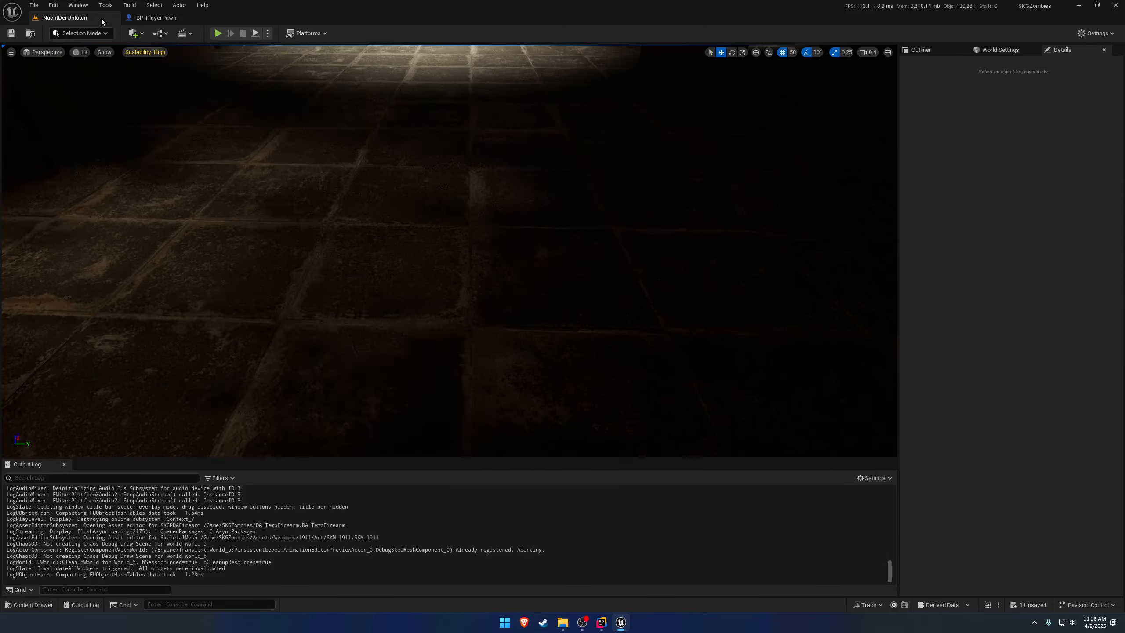
Replay the level, eject from the pawn, examine the firearm at the pawn's hand from outside, and stop playing.
click(219, 32)
key(w)
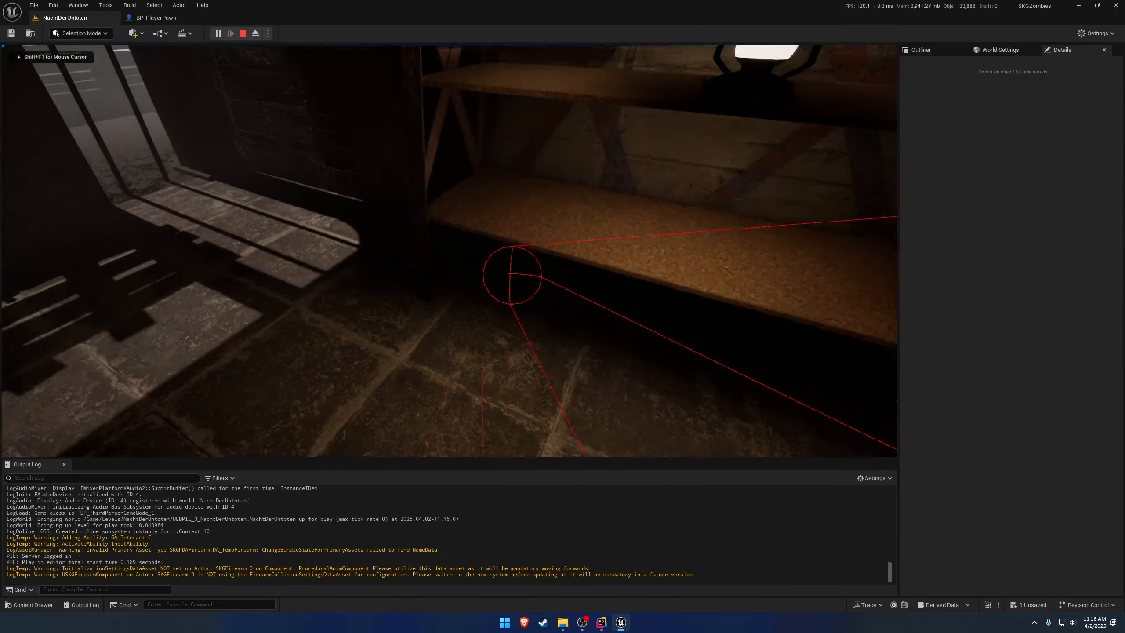
key(F8)
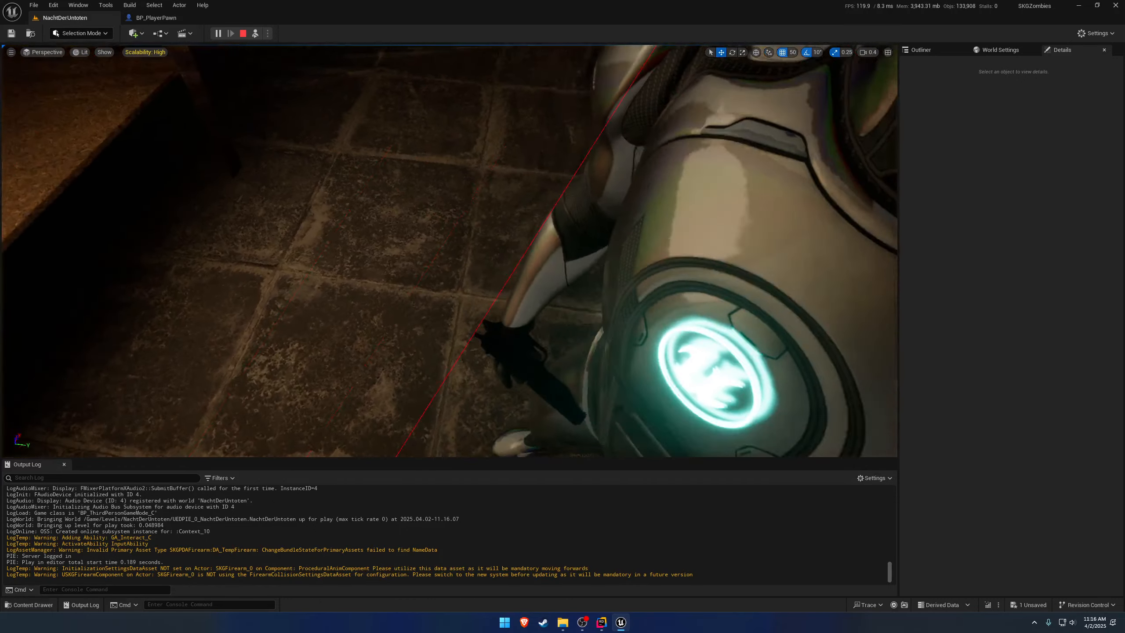
click(509, 314)
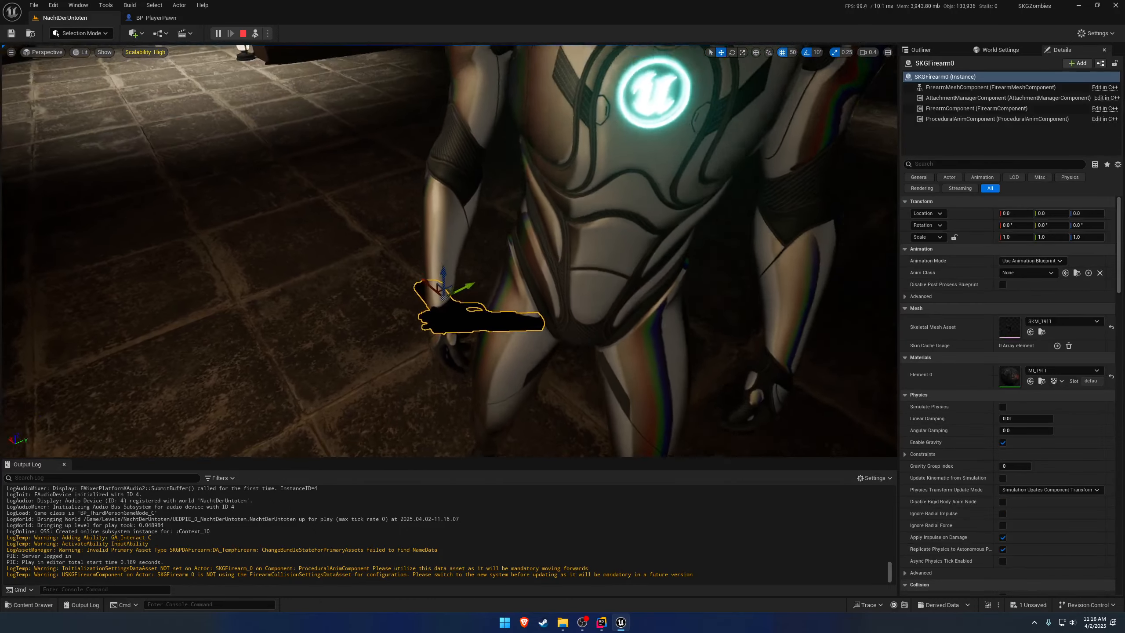
right_drag(565, 269, 563, 235)
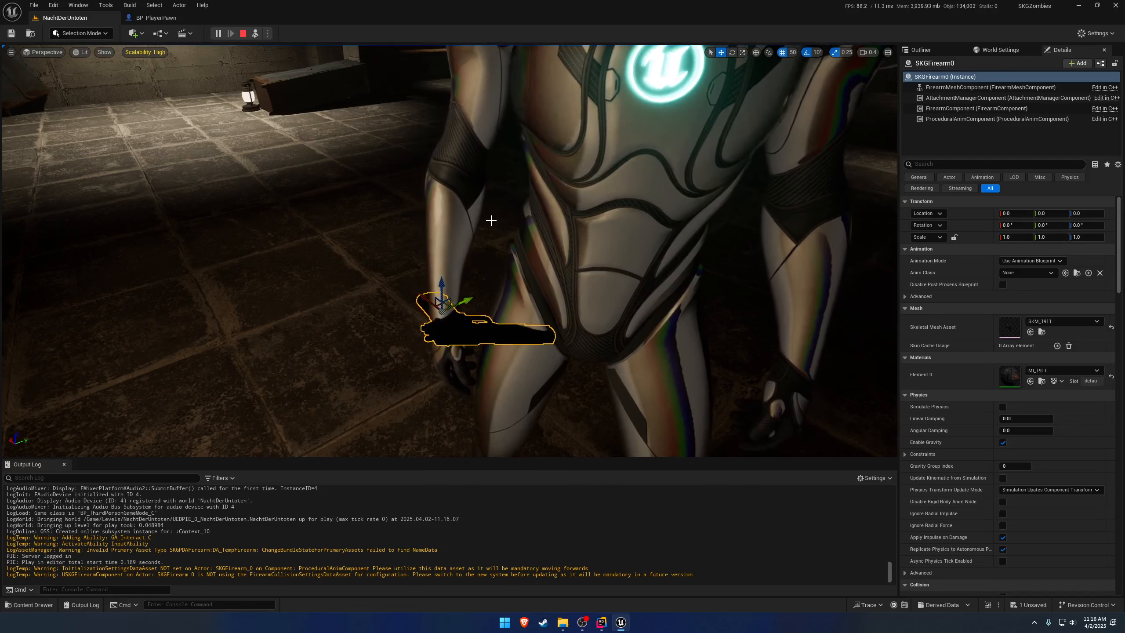
key(Escape)
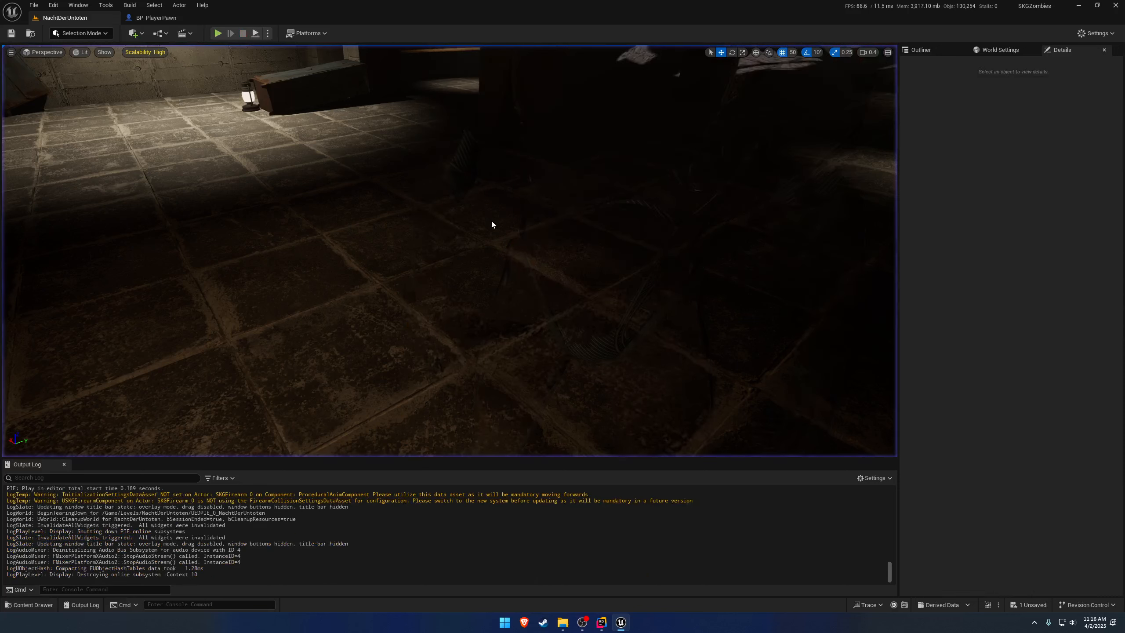
Add a new entry to Primary Asset Types to Scan in the project's Asset Manager settings.
click(53, 5)
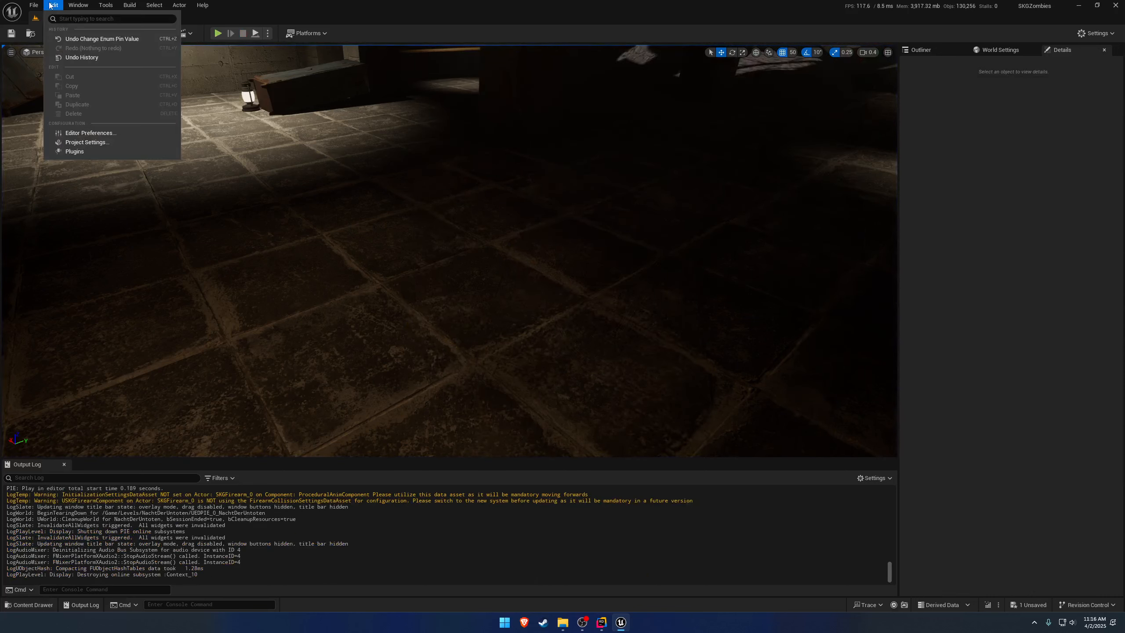
click(84, 144)
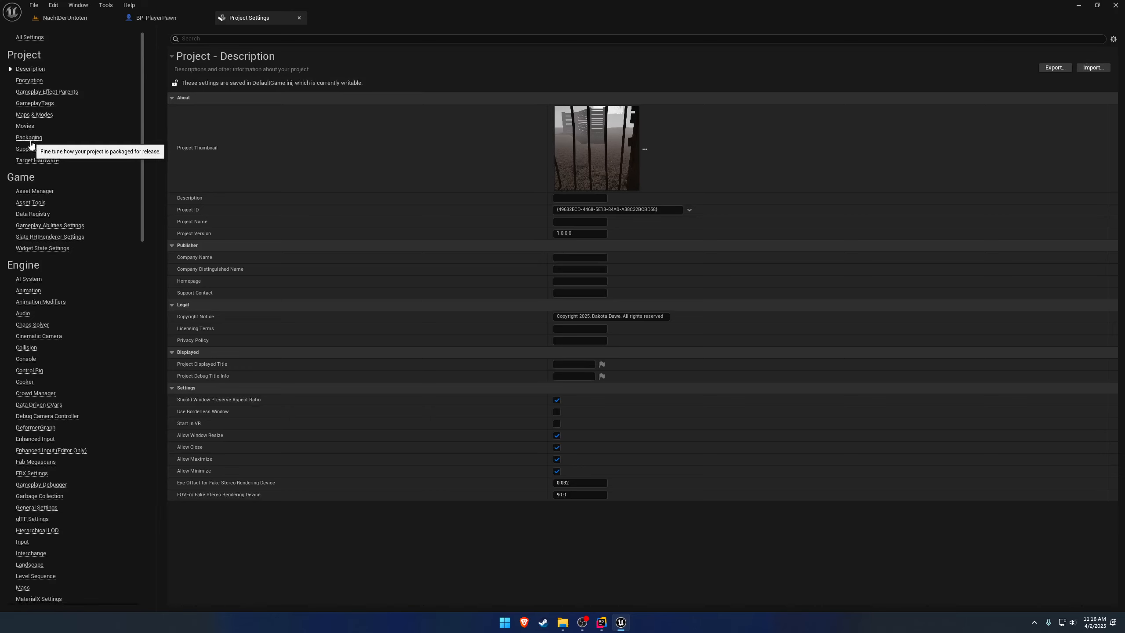
click(32, 191)
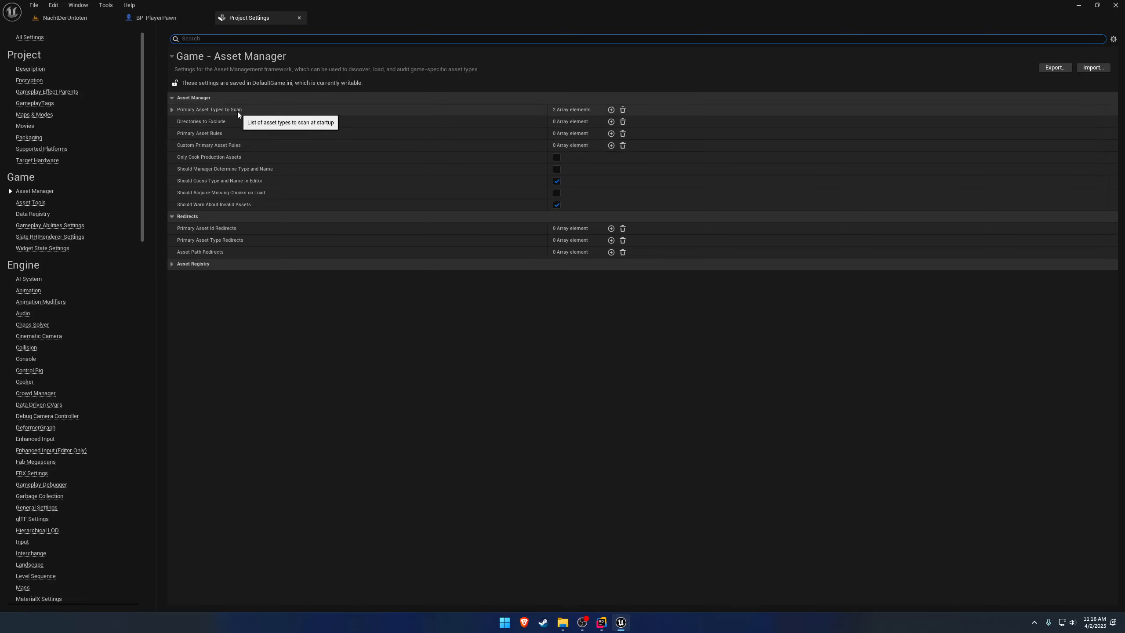
click(171, 110)
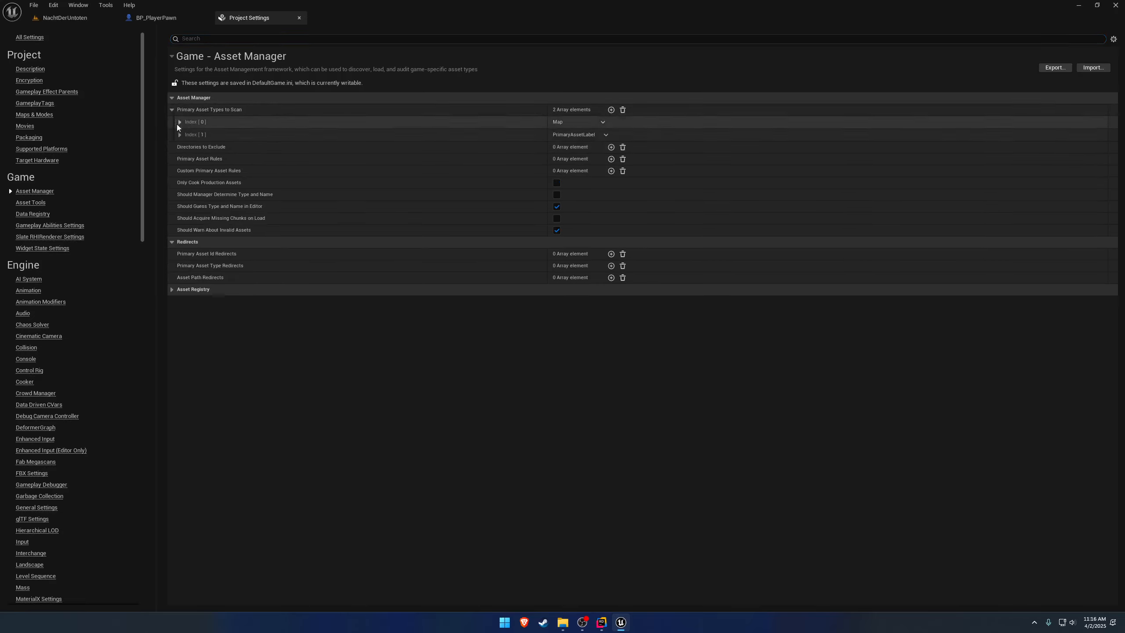
click(611, 110)
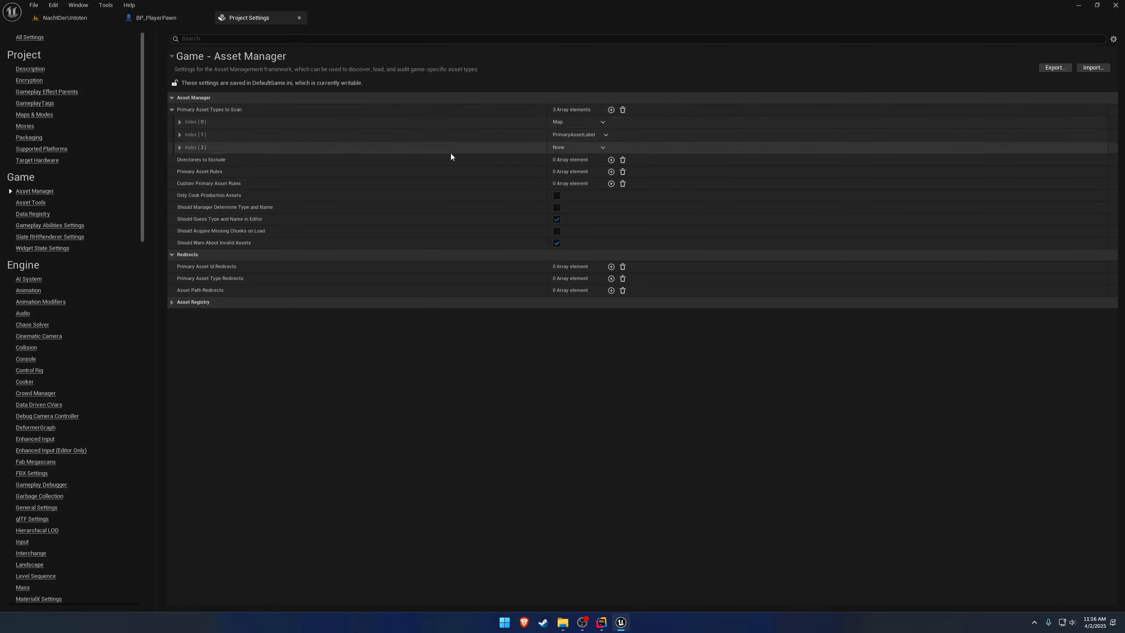
Set the Asset Base Class of the new primary asset type entry to SKGPDAFirearm.
click(381, 148)
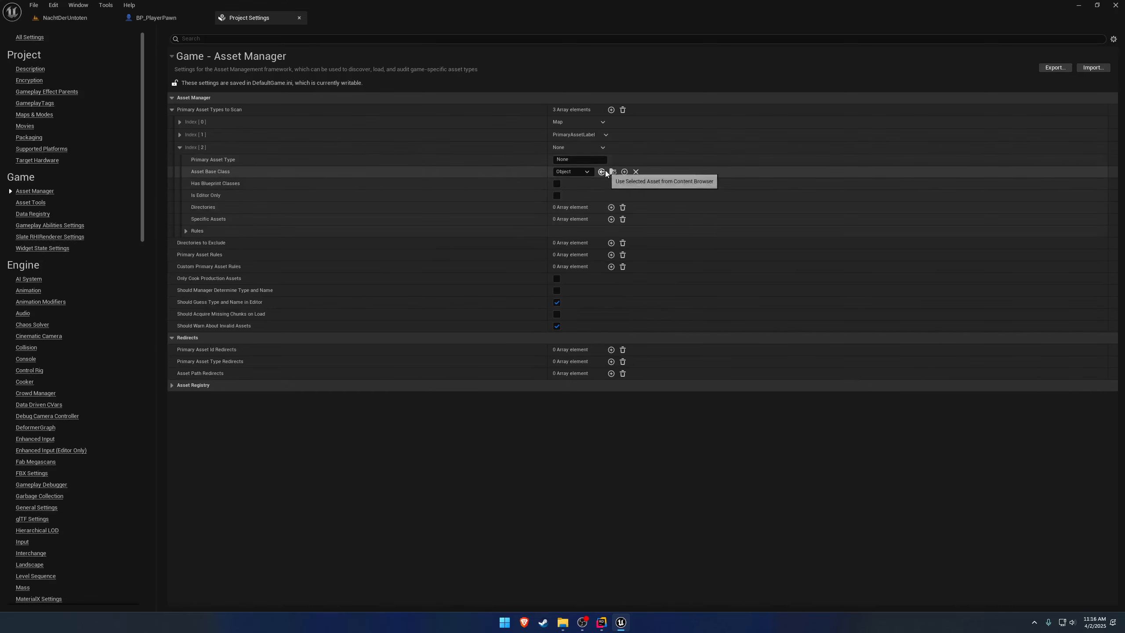
click(578, 172)
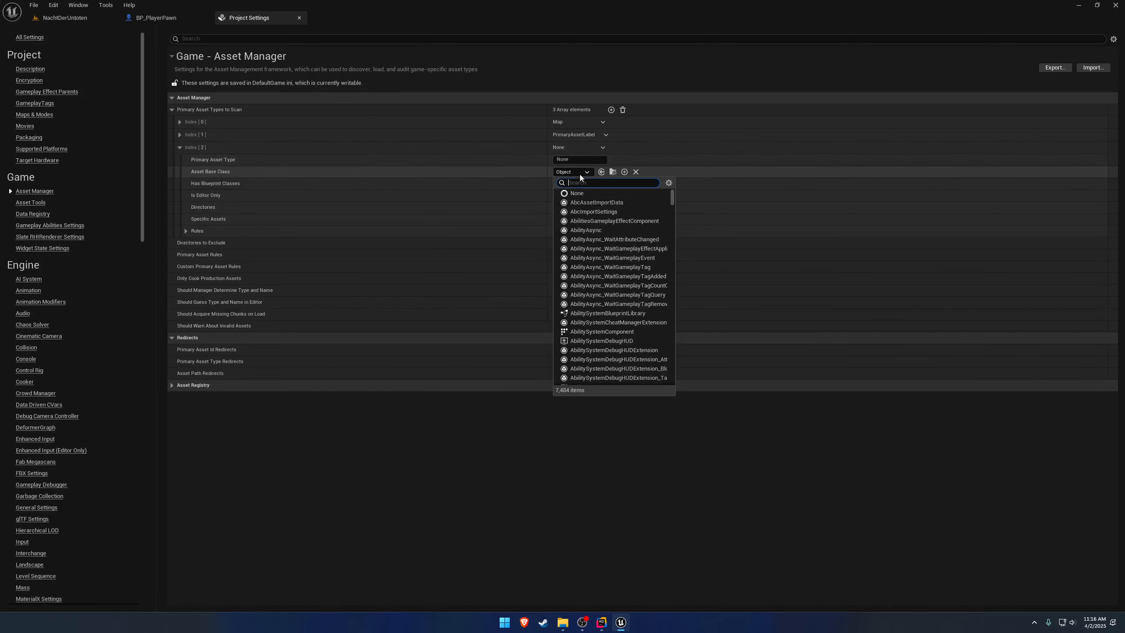
text(skgpdaf)
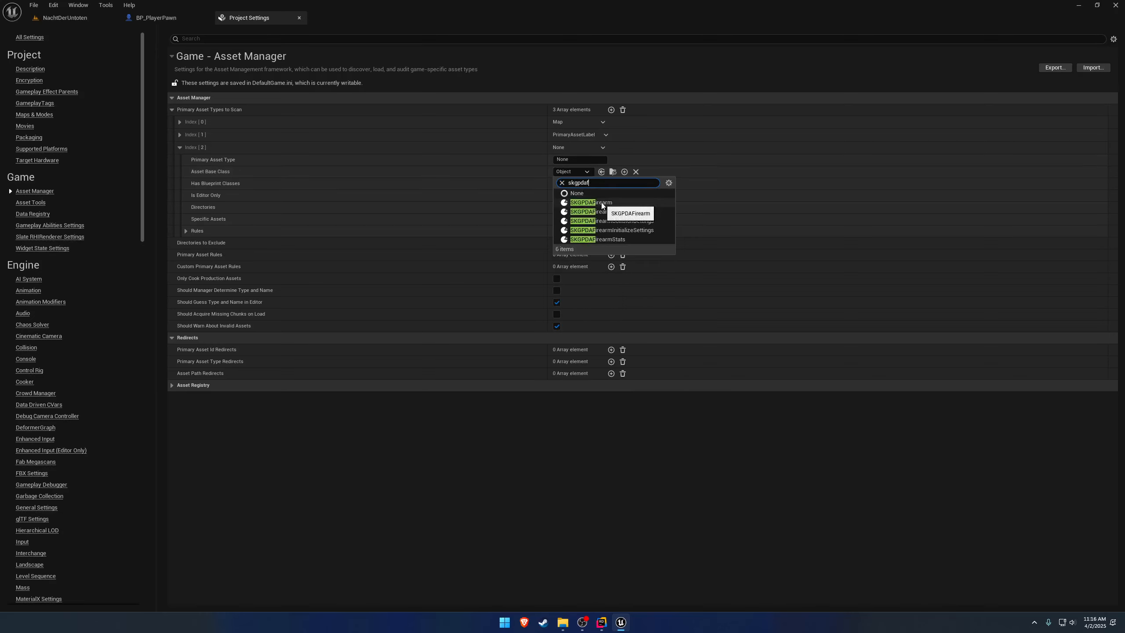
click(598, 203)
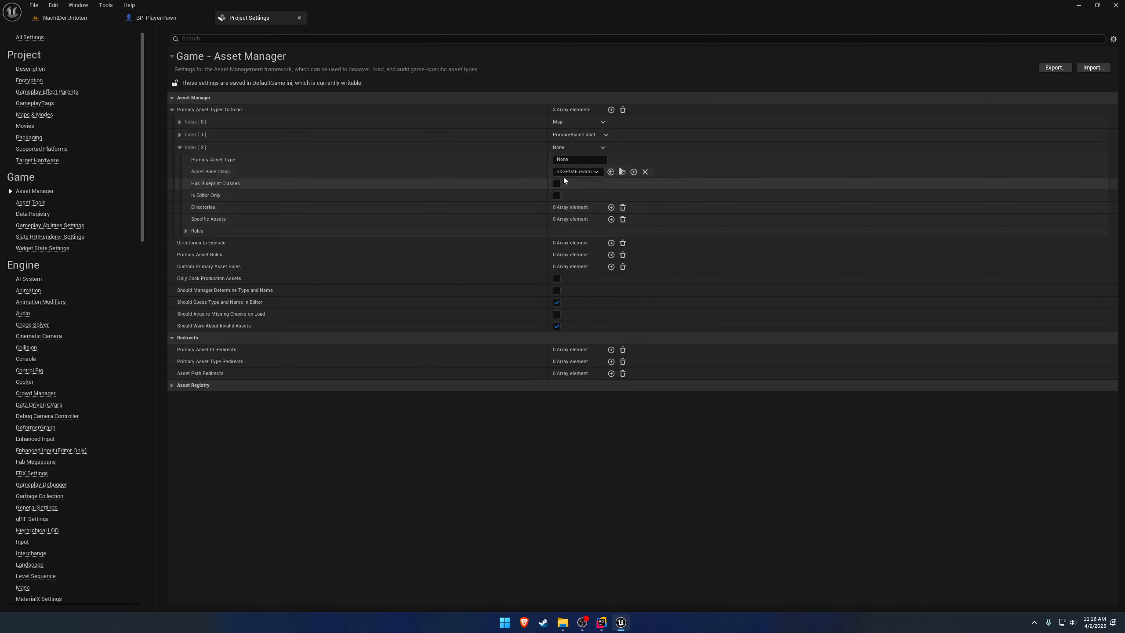
Add the /Game/SKGZombies folder to the directories of the new primary asset type entry.
click(611, 207)
click(588, 220)
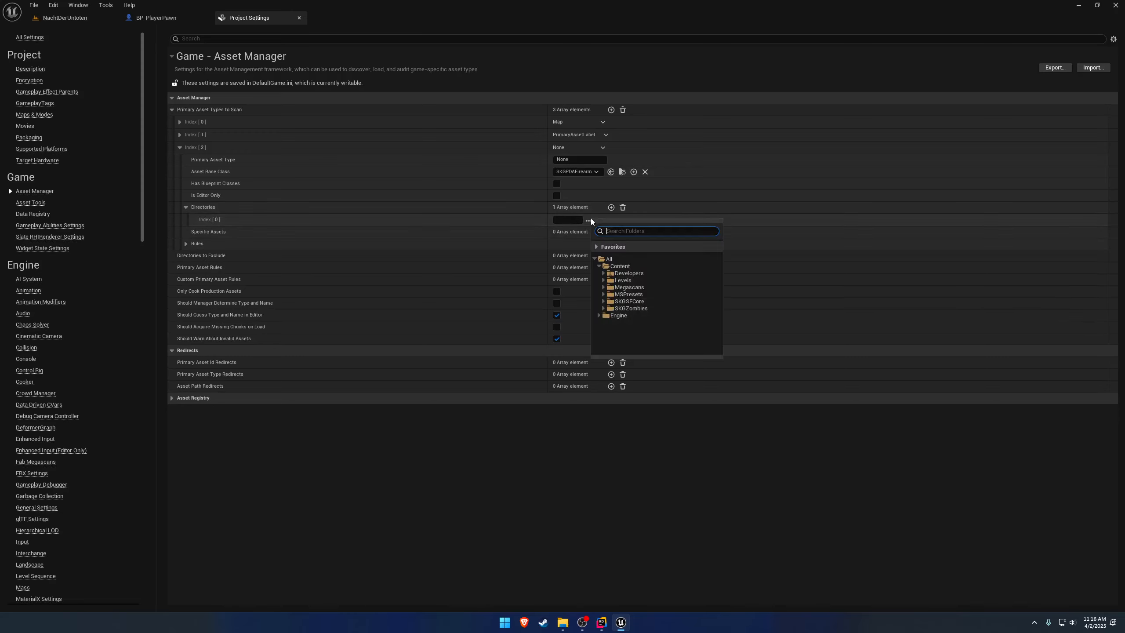
click(629, 308)
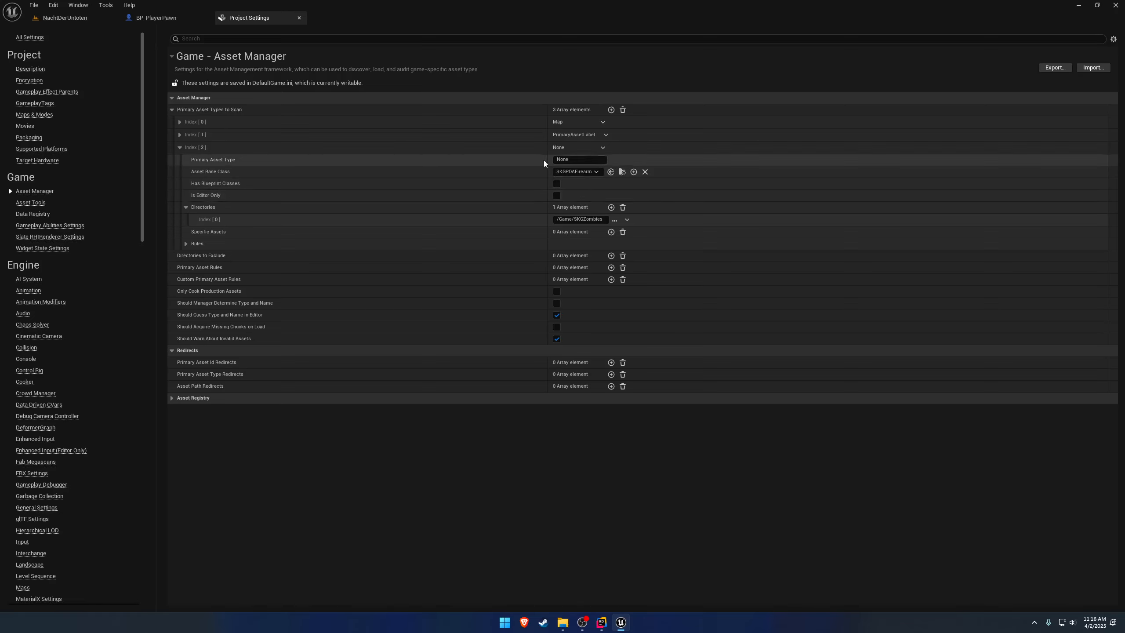
Name the entry's Primary Asset Type SKGPDAFirearm and save all project changes.
click(577, 160)
text(SKGPDAFirearm)
key(Return)
click(45, 7)
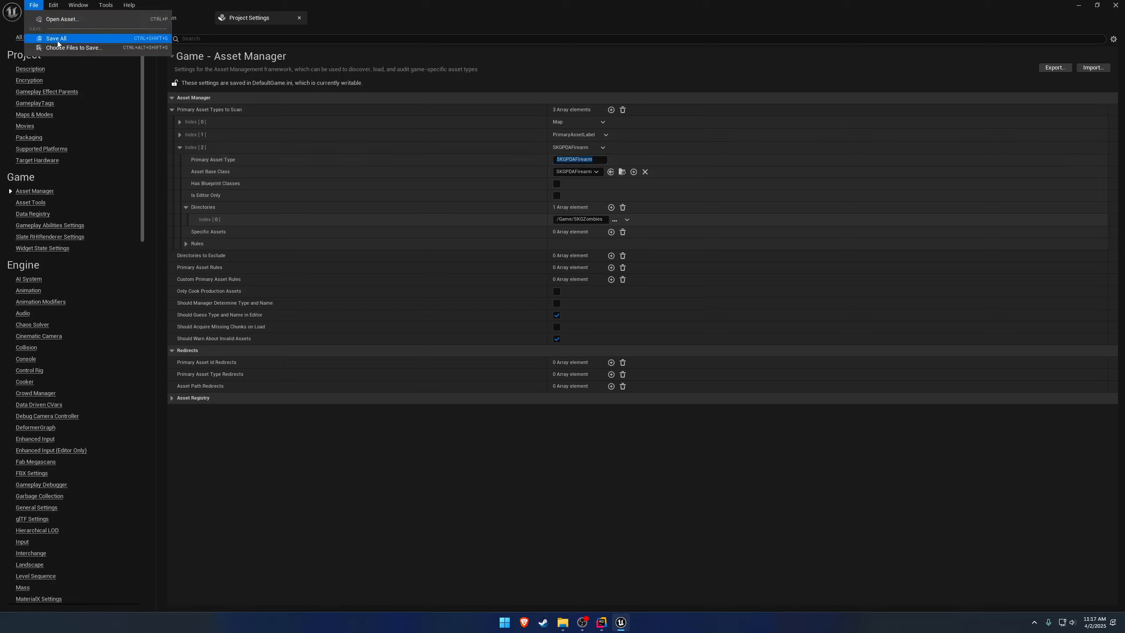
click(110, 40)
Play NachtDerUntoten with the new asset settings, inspect the firearm on the ejected pawn, stop playing, and show the SKGZombies content folder.
click(91, 17)
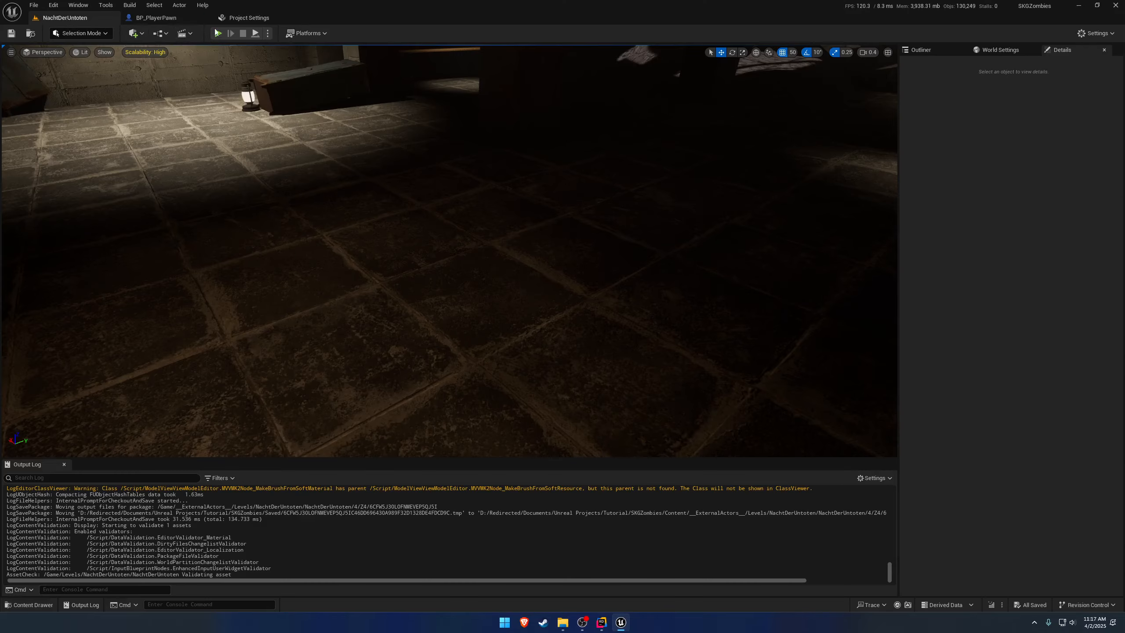
click(218, 33)
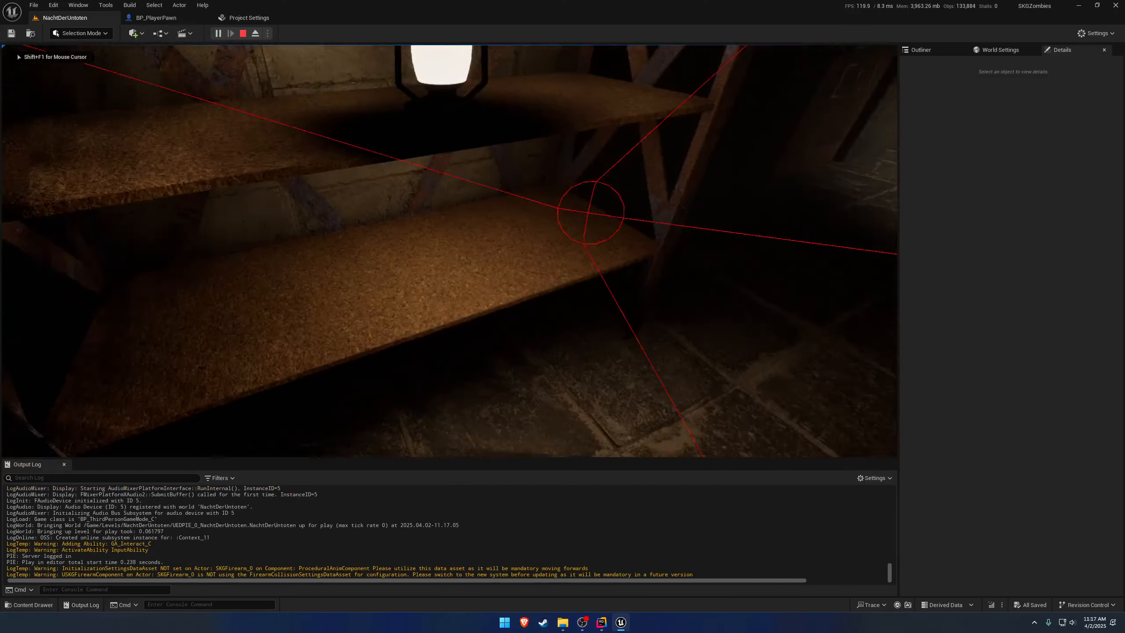
key(F8)
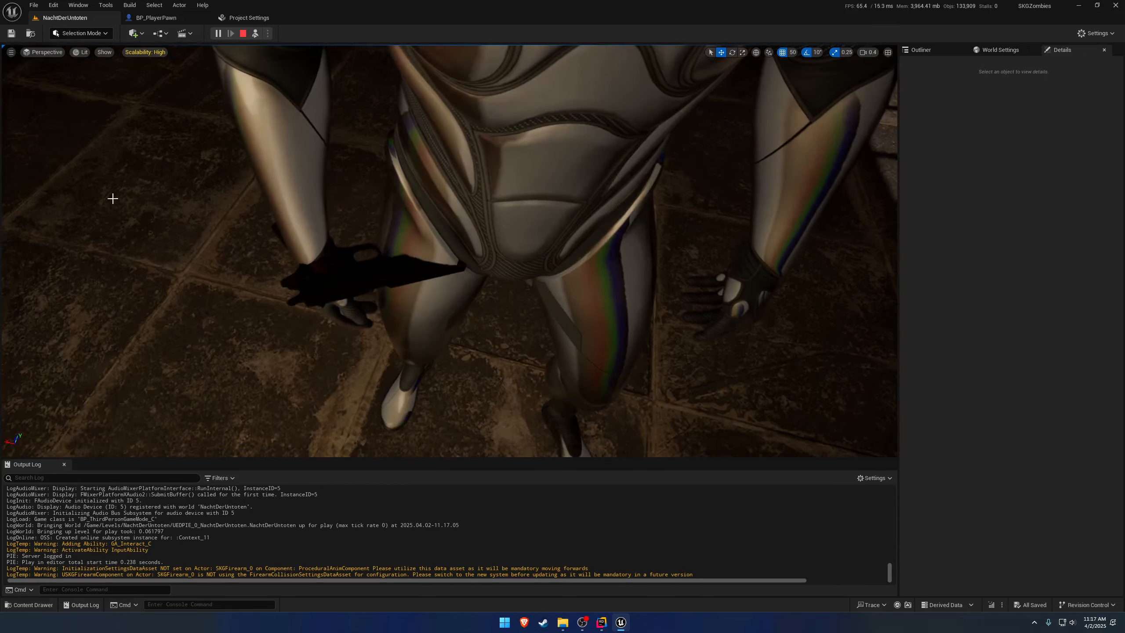
click(325, 242)
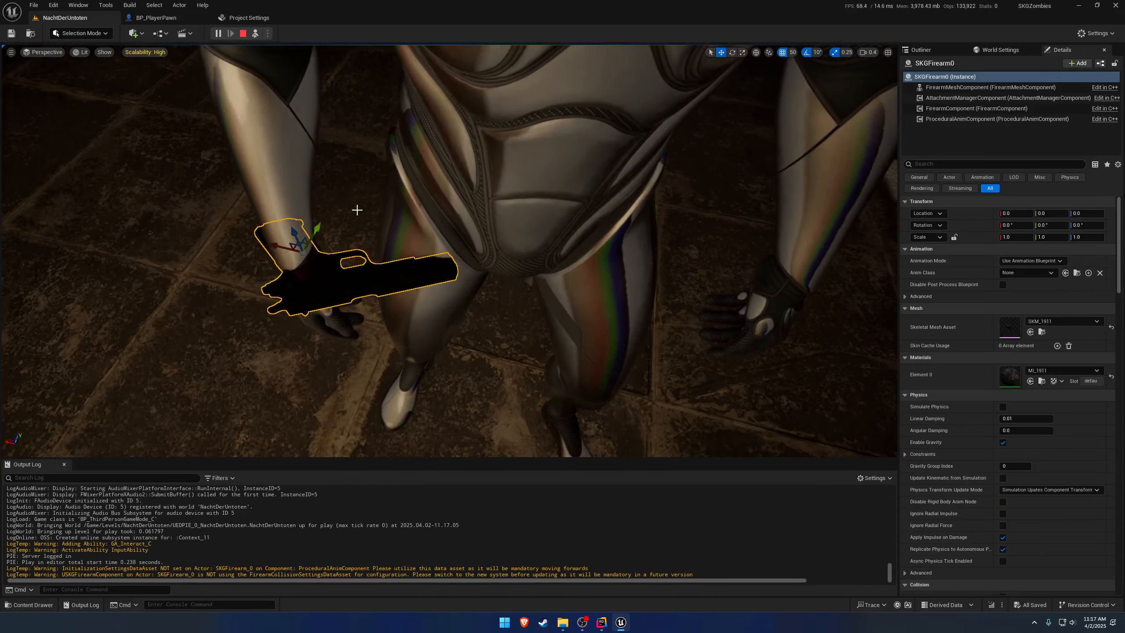
key(Escape)
key(ctrl+space)
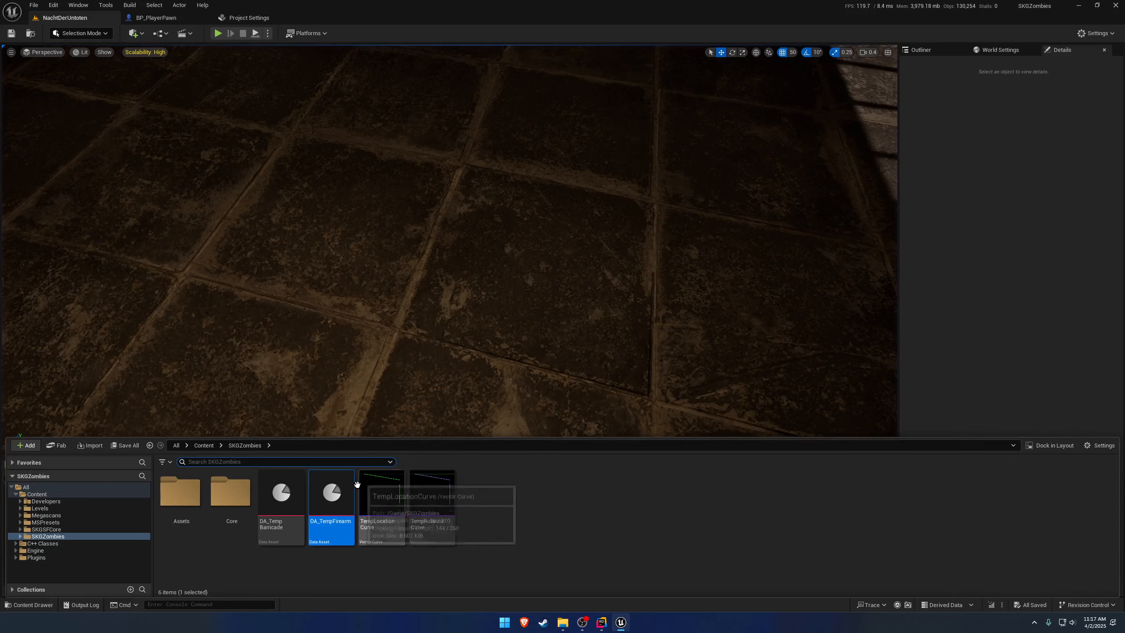
Set the mesh of the DA_TempFirearm data asset to SKM_BAR, save the asset and close it.
double_click(332, 497)
click(542, 101)
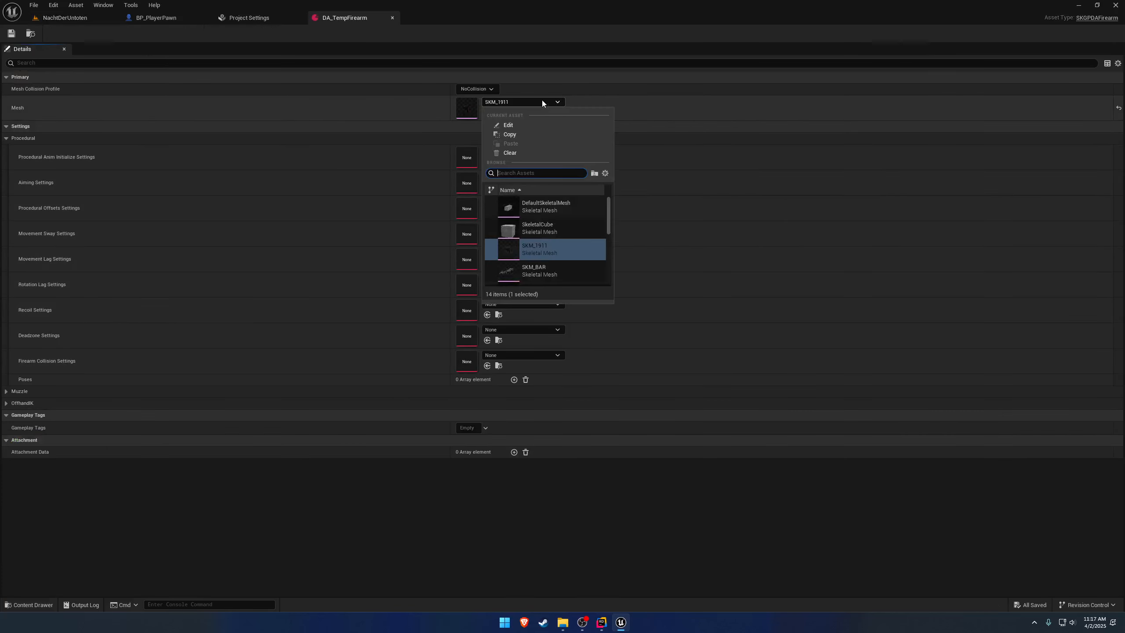
mouse_move(544, 269)
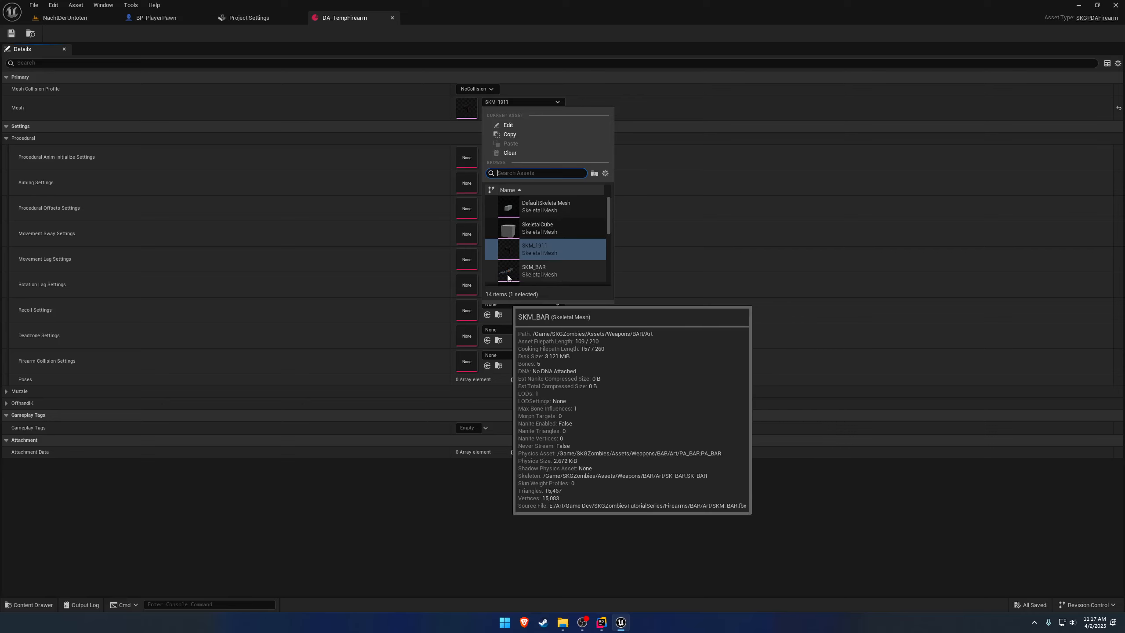
click(550, 268)
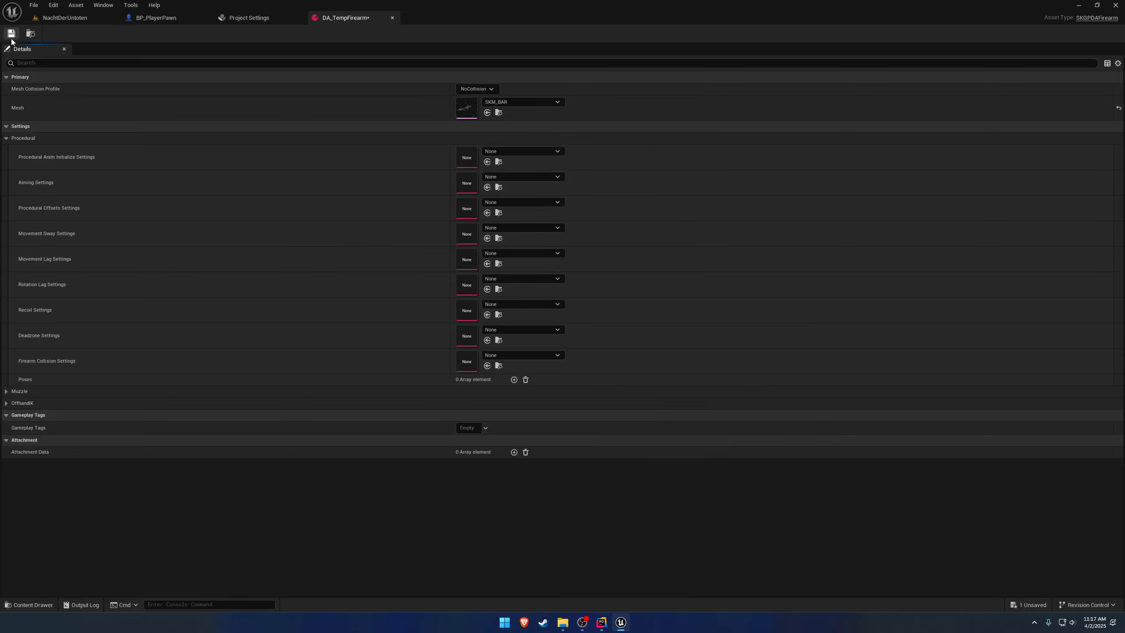
click(100, 18)
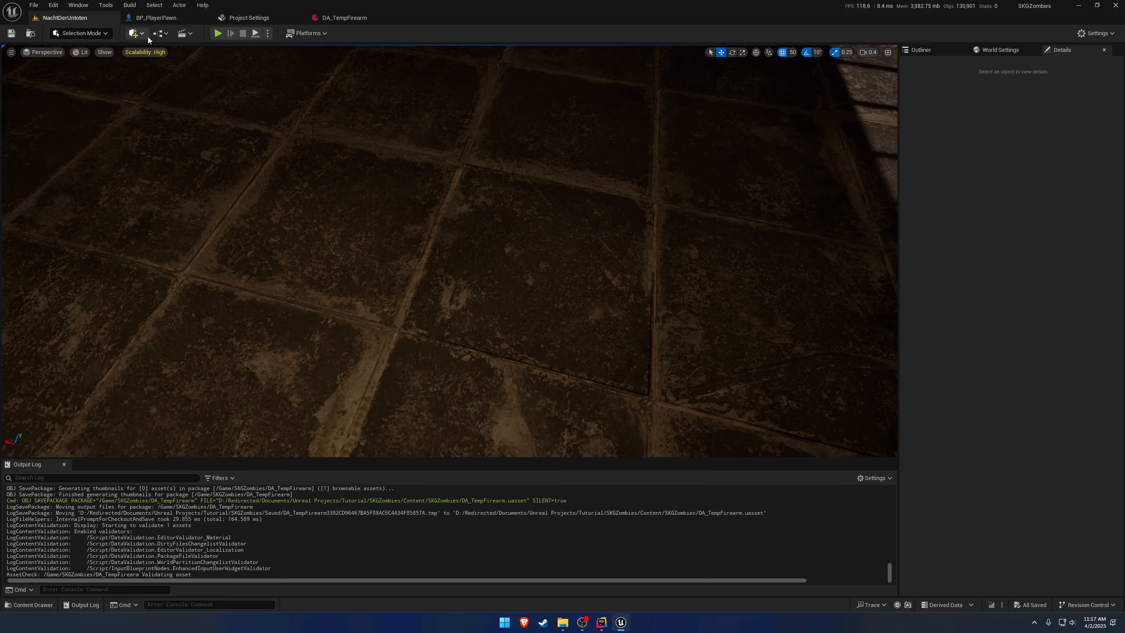
click(392, 17)
Play NachtDerUntoten, eject from the pawn, inspect the spawned firearm in its hands, and stop playing.
click(218, 34)
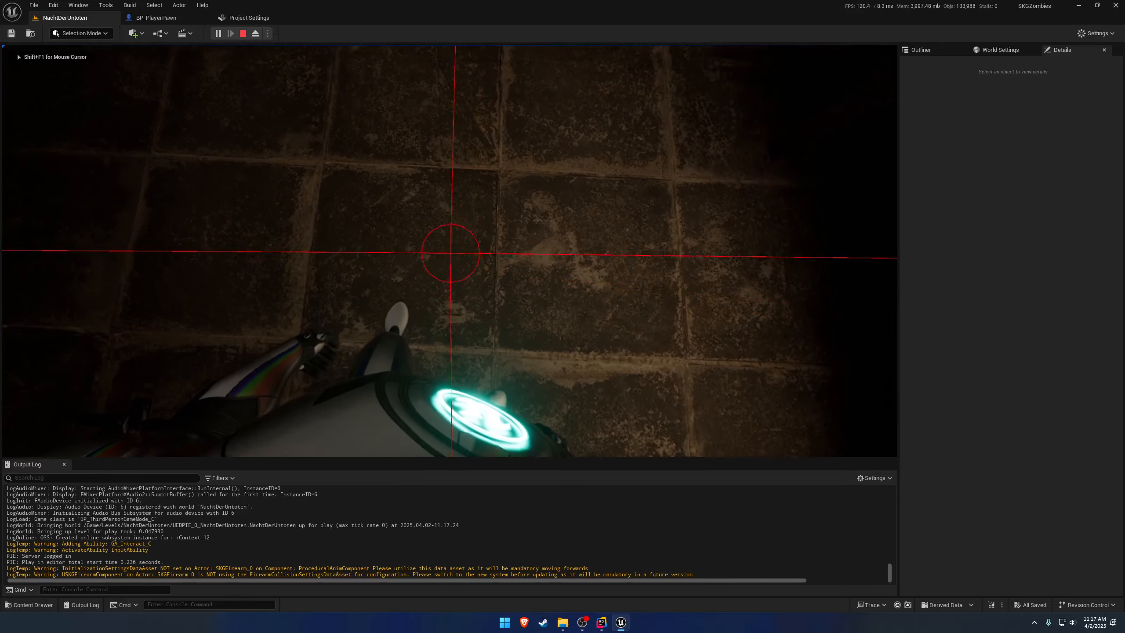
key(F8)
right_drag(548, 266, 548, 266)
key(s)
click(548, 265)
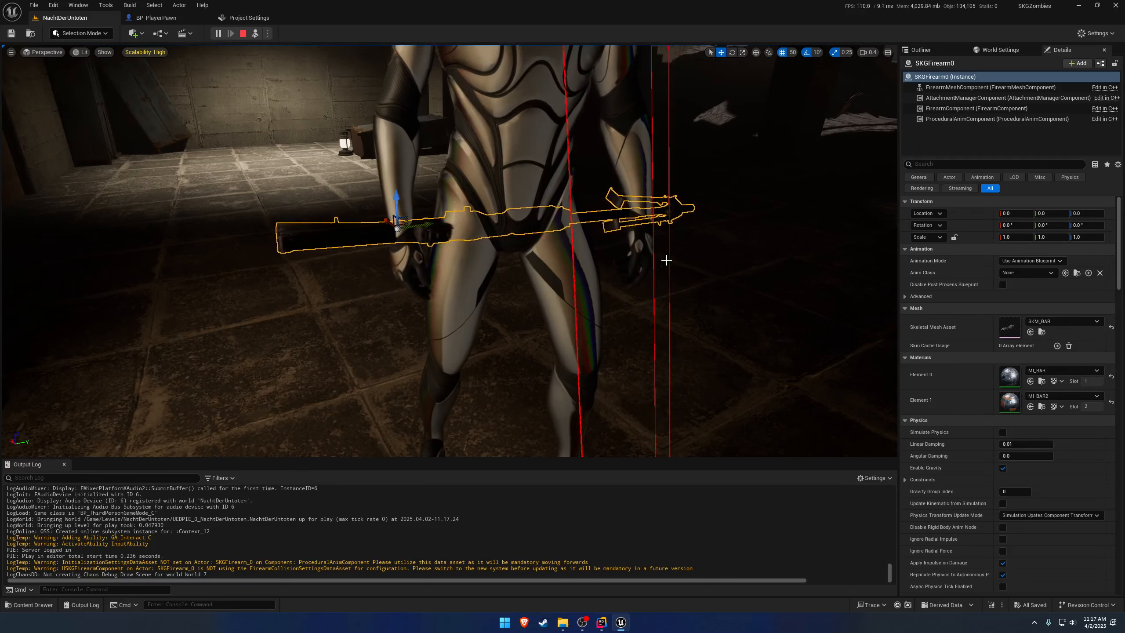
key(Escape)
Review the SKGPDAFirearm entry in the Asset Manager settings, then close the Project Settings and return to the level.
click(248, 20)
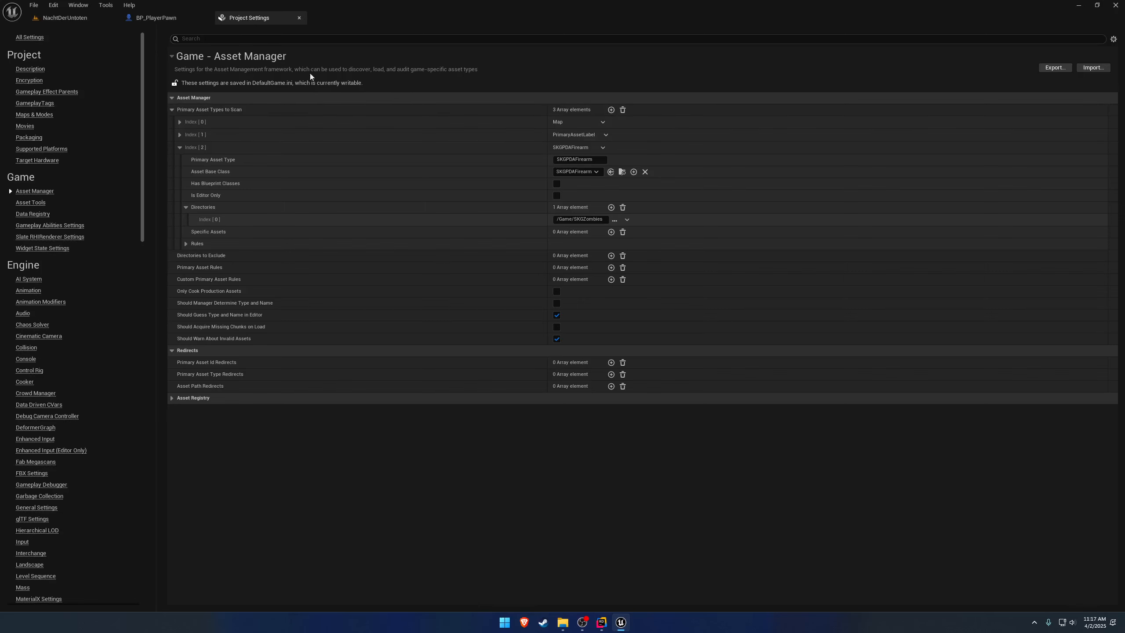
click(65, 18)
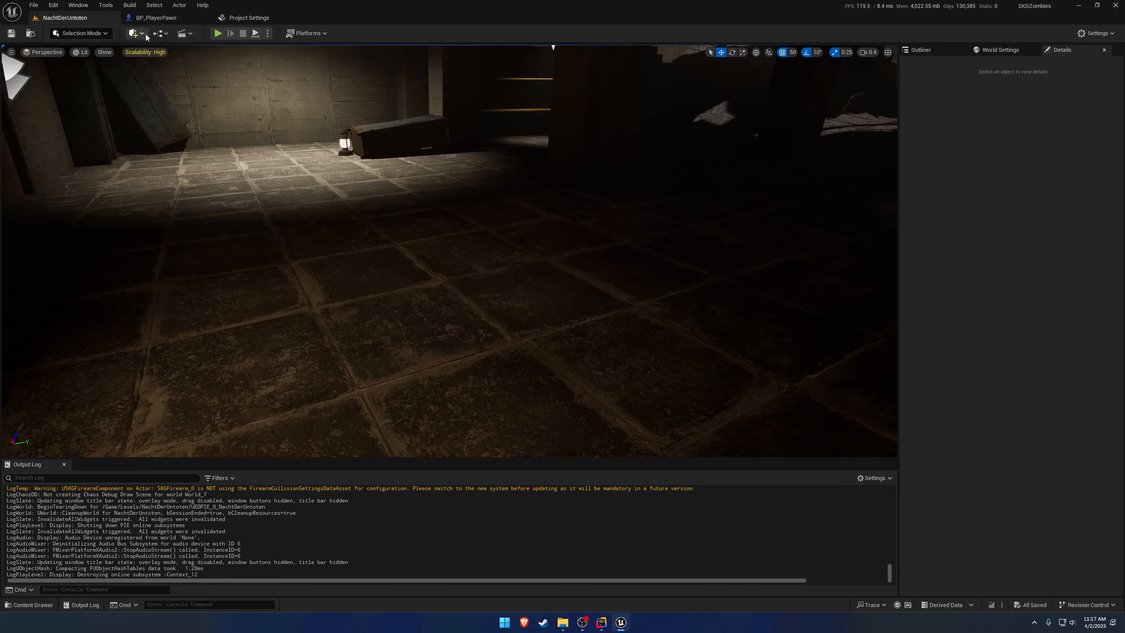
right_drag(399, 221, 404, 175)
key(s)
click(249, 18)
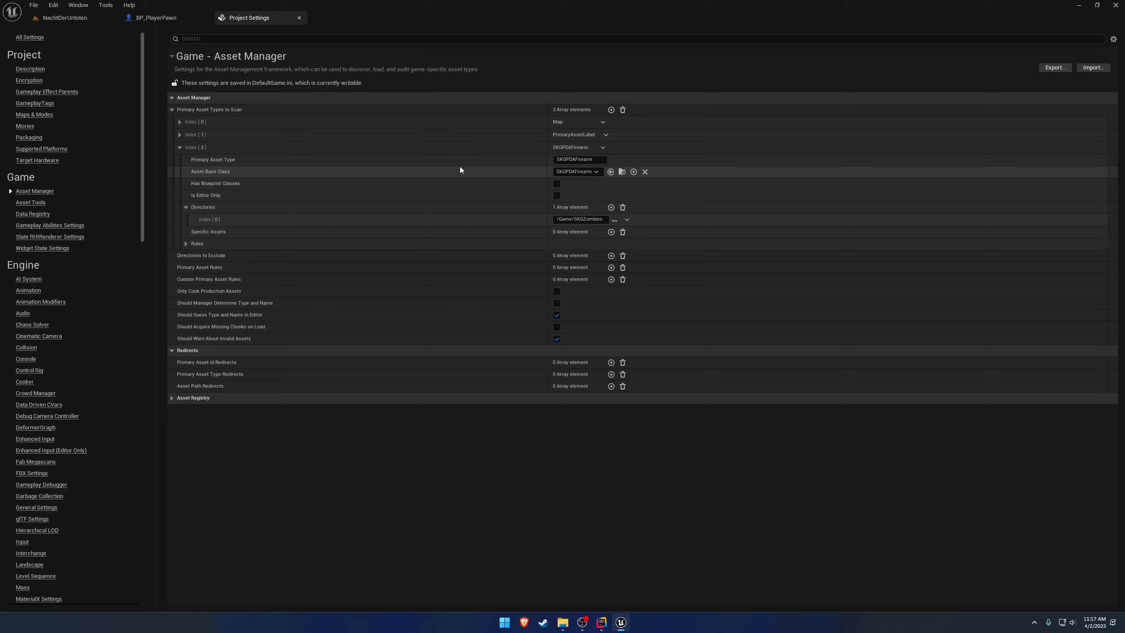
click(299, 18)
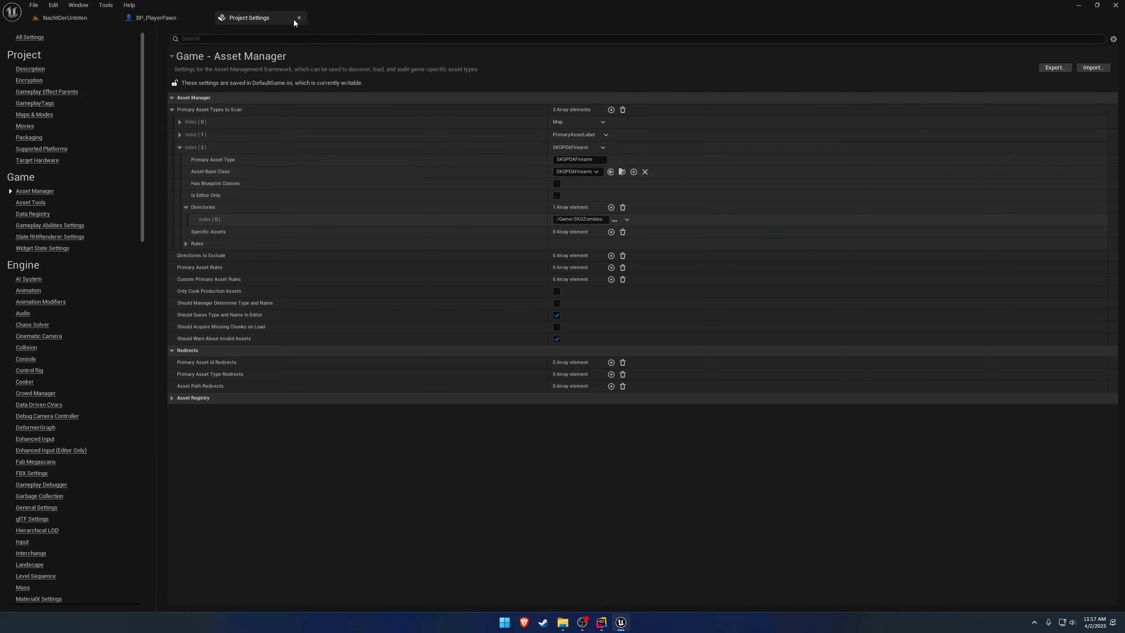
click(88, 19)
Look around the room and select the barricade door marked HELP to show its details.
mouse_move(435, 254)
right_down()
mouse_move(414, 244)
mouse_move(89, 255)
mouse_move(418, 244)
right_up()
key(w)
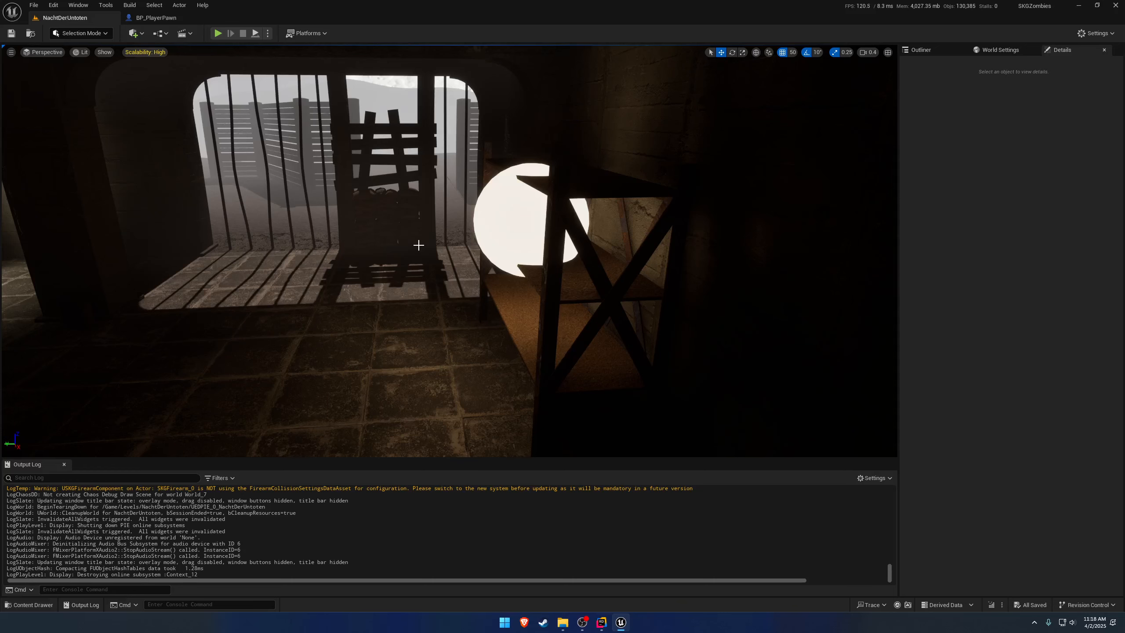
right_drag(426, 219, 334, 205)
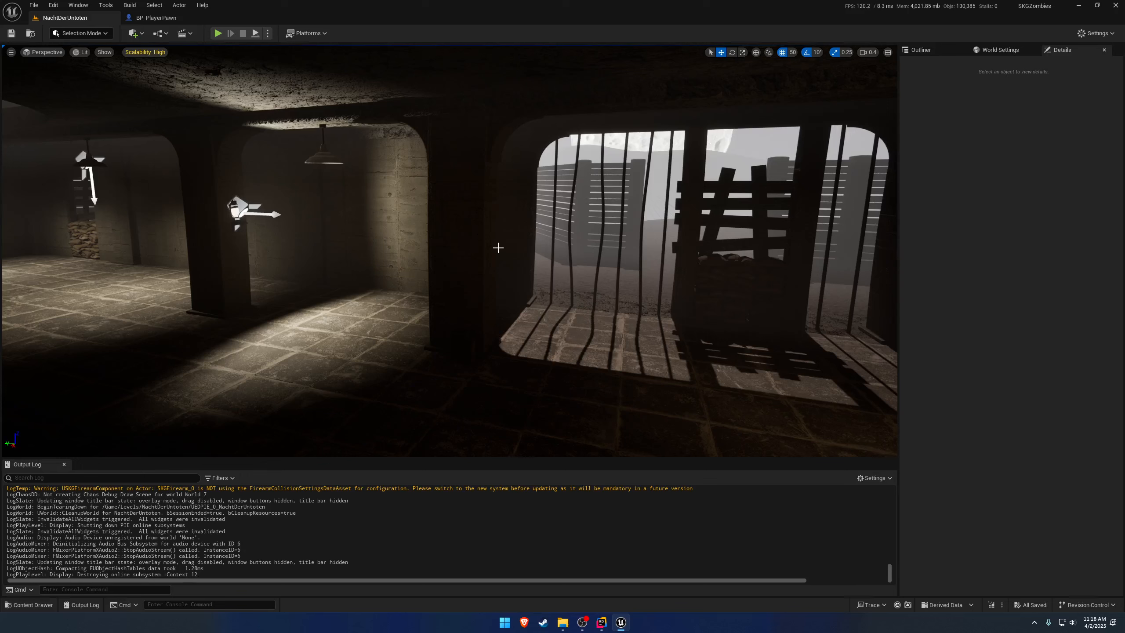
right_drag(487, 235, 494, 241)
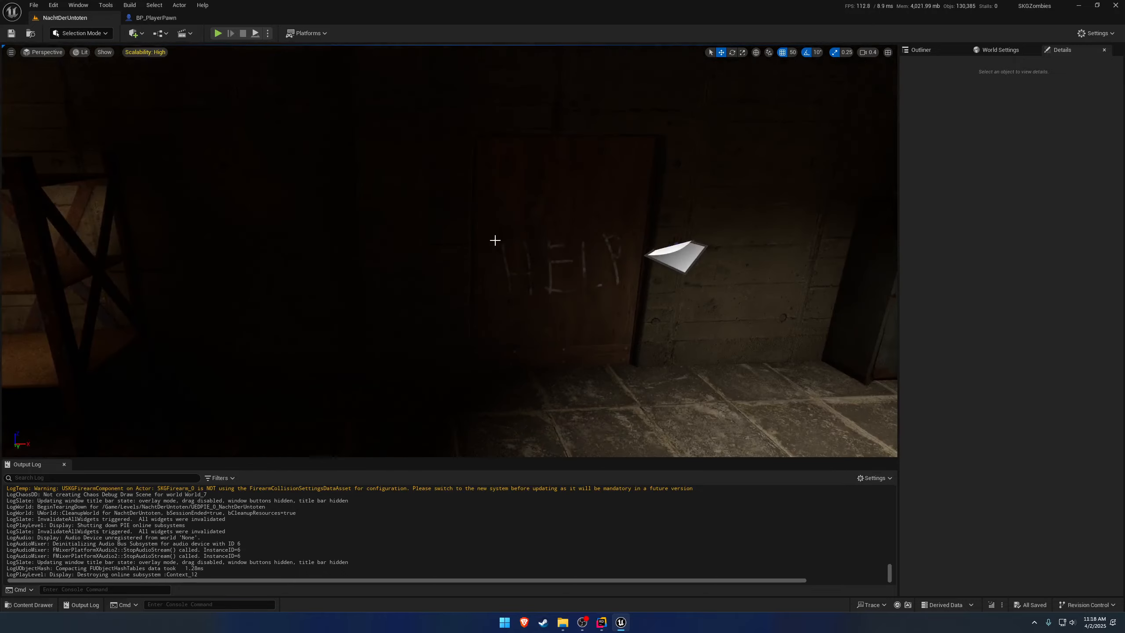
click(572, 250)
right_drag(592, 230, 546, 239)
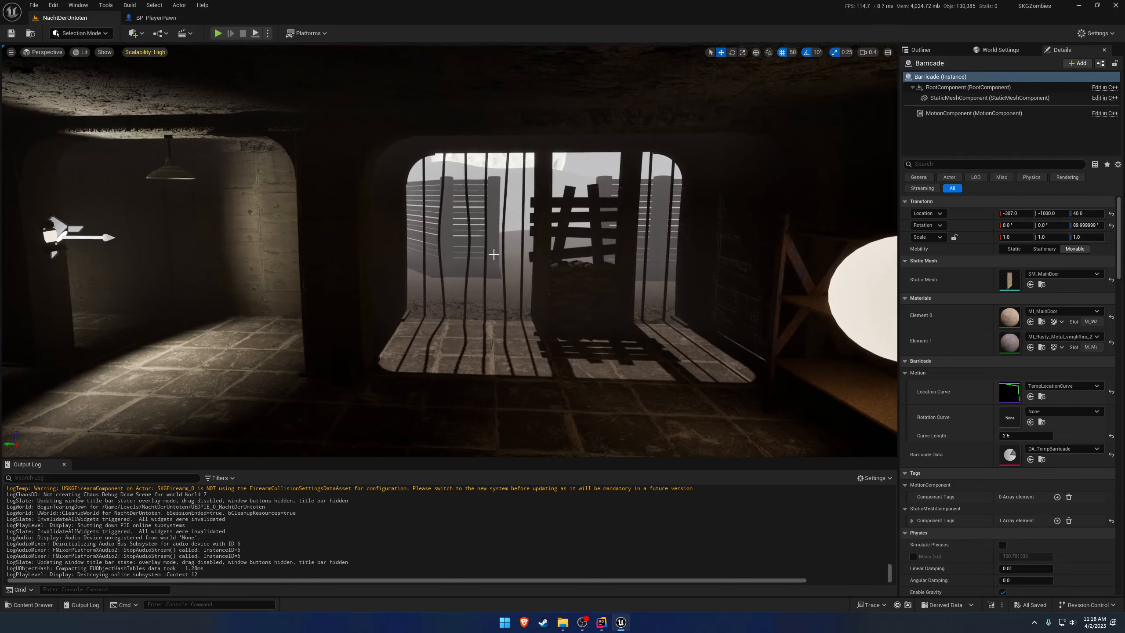
Browse the Core folder inside the SKGZombies content folder and return to SKGZombies.
key(ctrl+space)
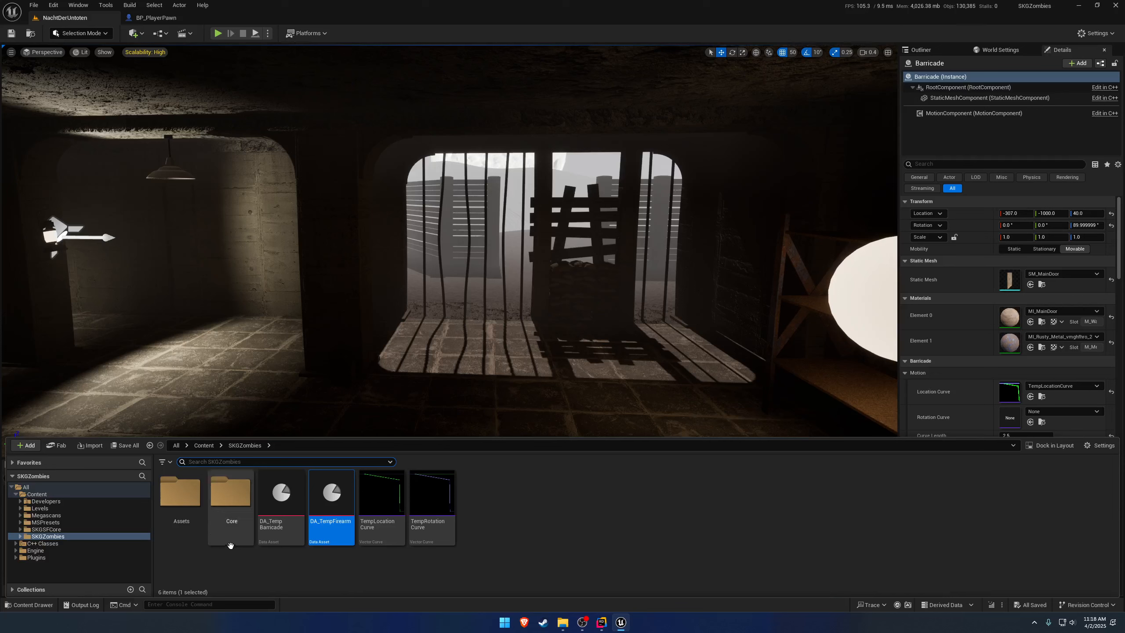
click(496, 523)
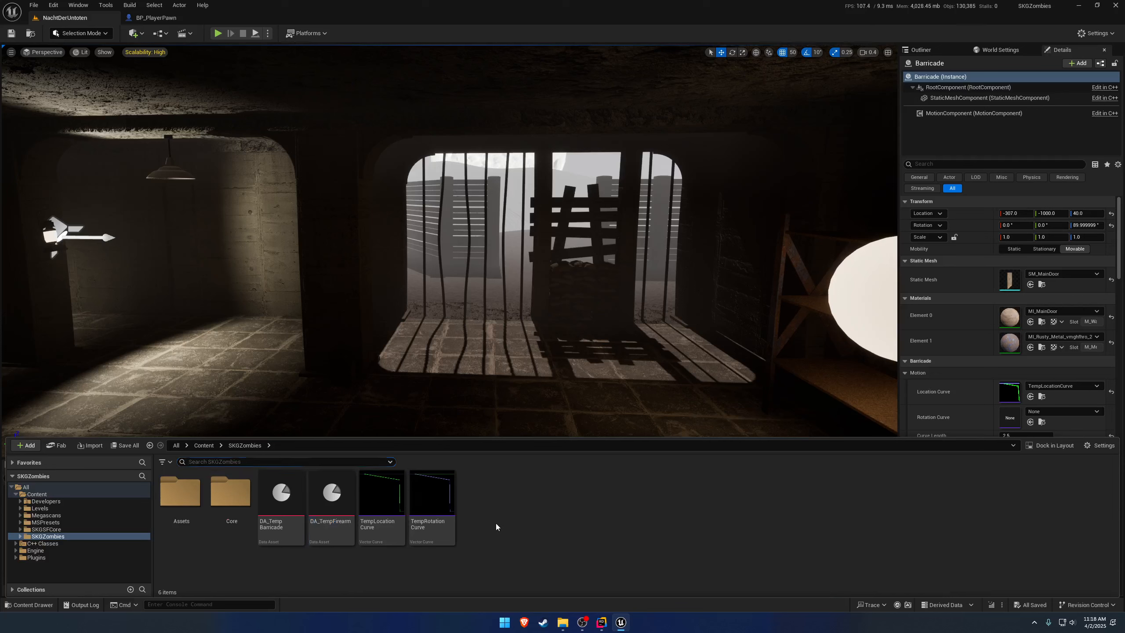
click(237, 491)
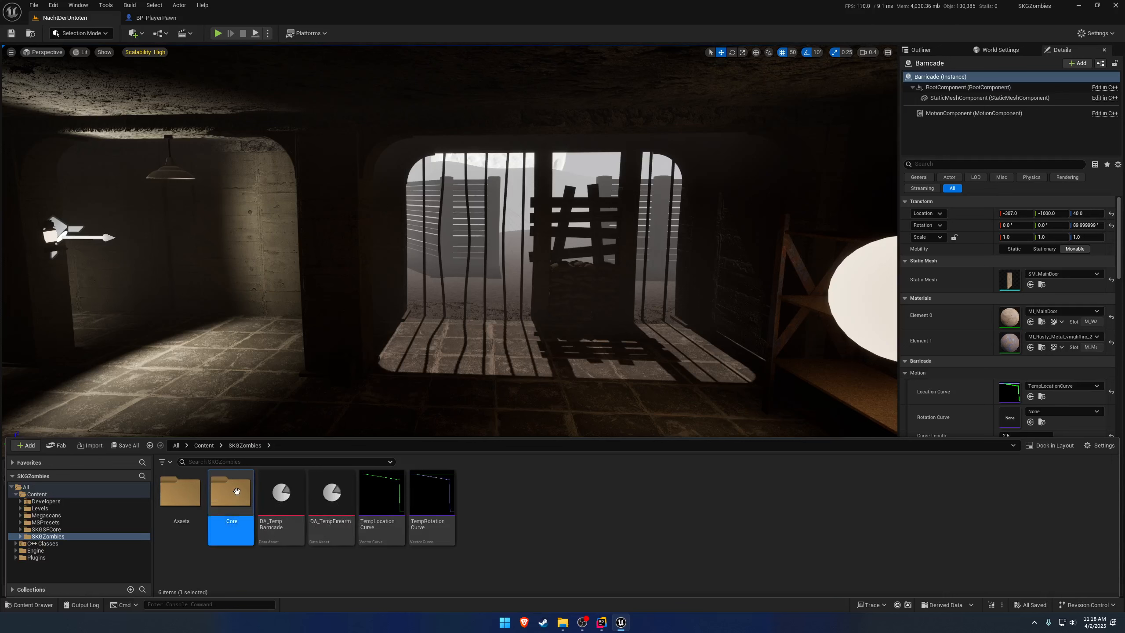
double_click(236, 490)
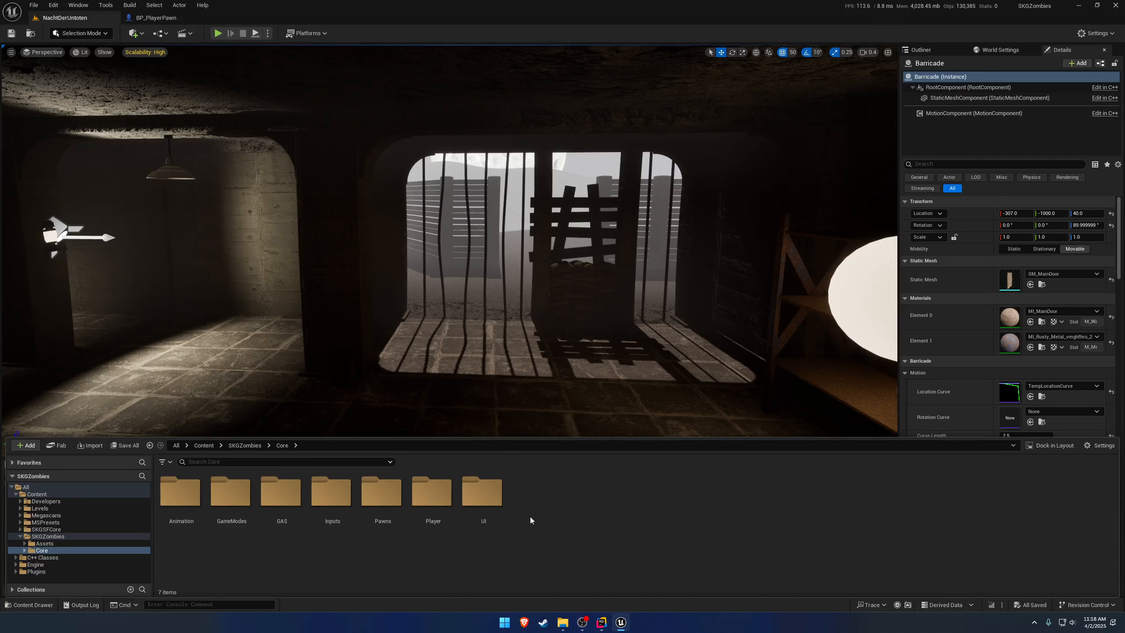
key(alt+Left)
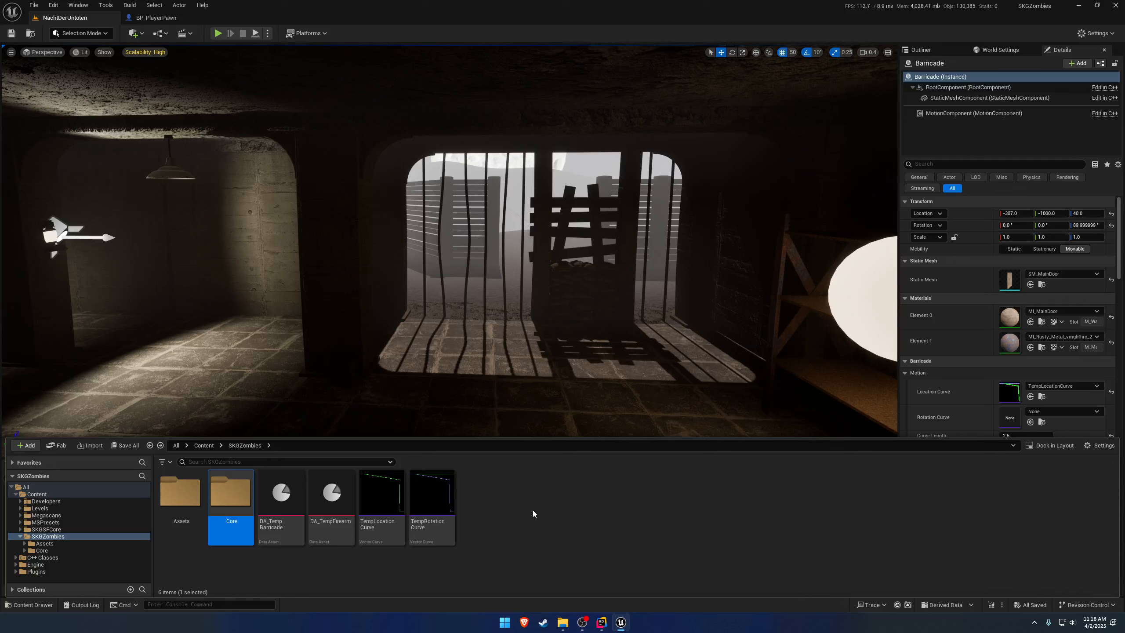
click(570, 497)
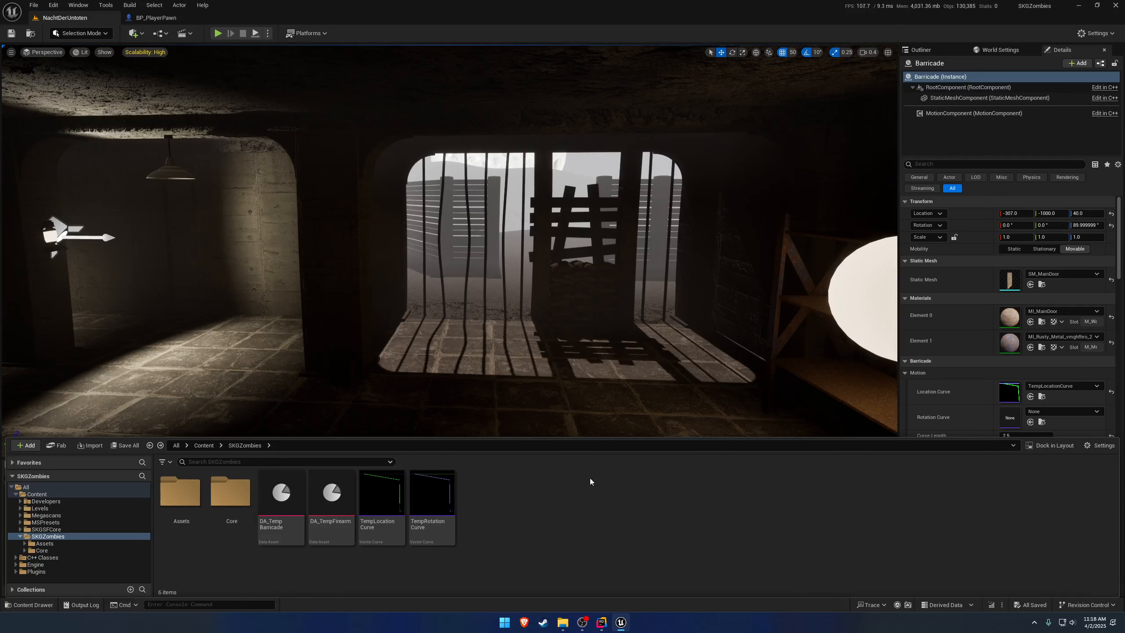
Create a folder named Data in the SKGZombies content folder.
right_click(564, 489)
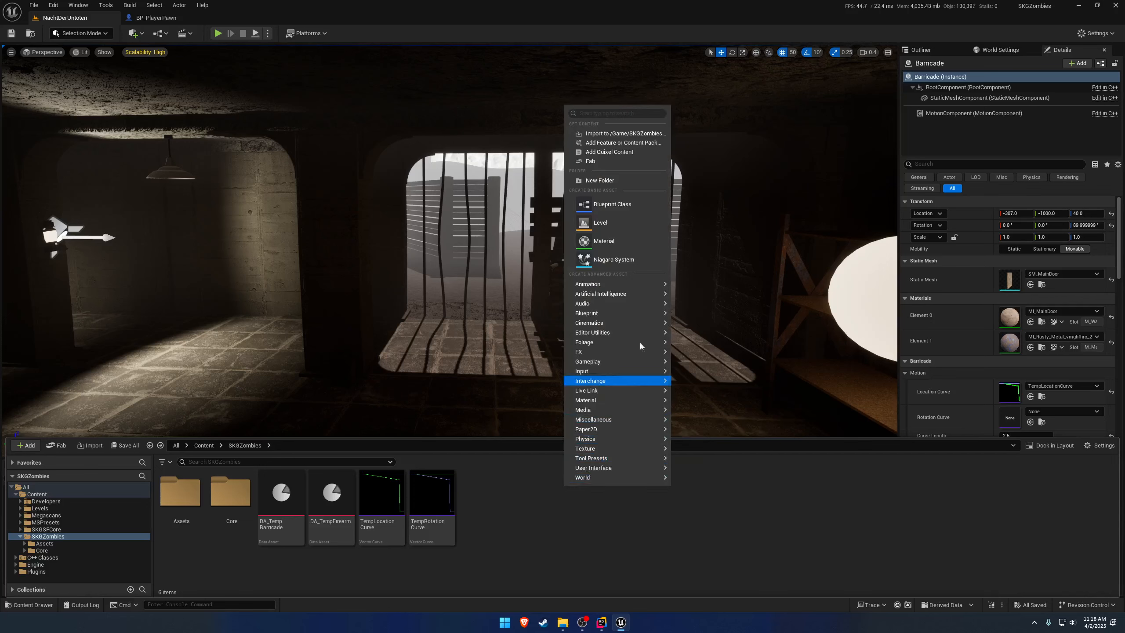
click(624, 181)
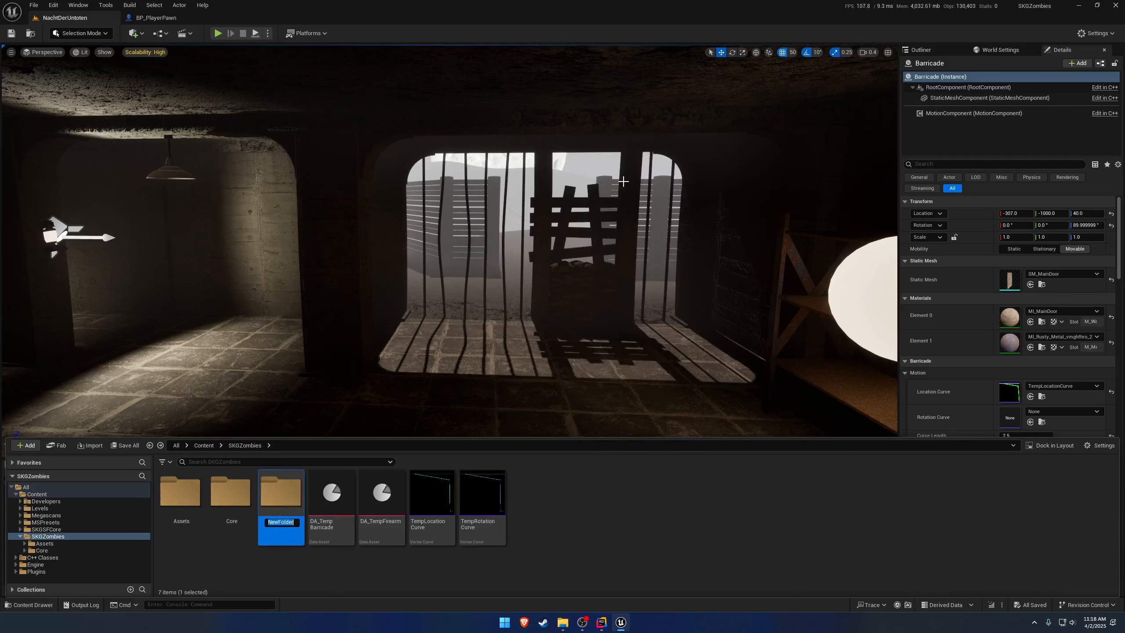
text(Data)
key(Return)
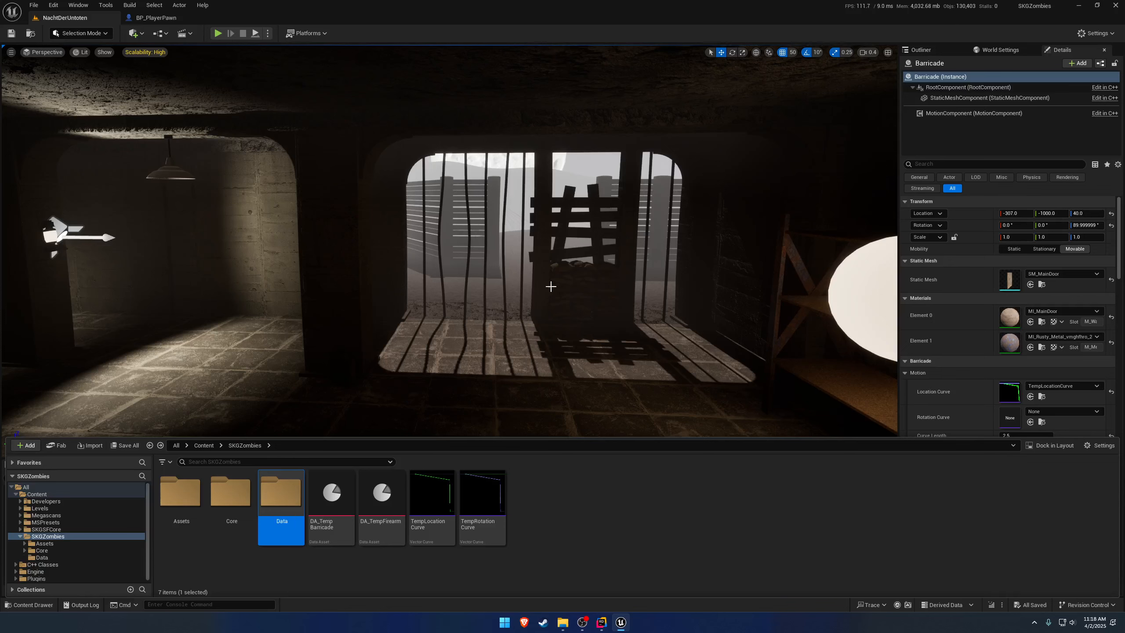
Create a subfolder named DataAssets inside the Data folder.
double_click(282, 493)
right_click(427, 499)
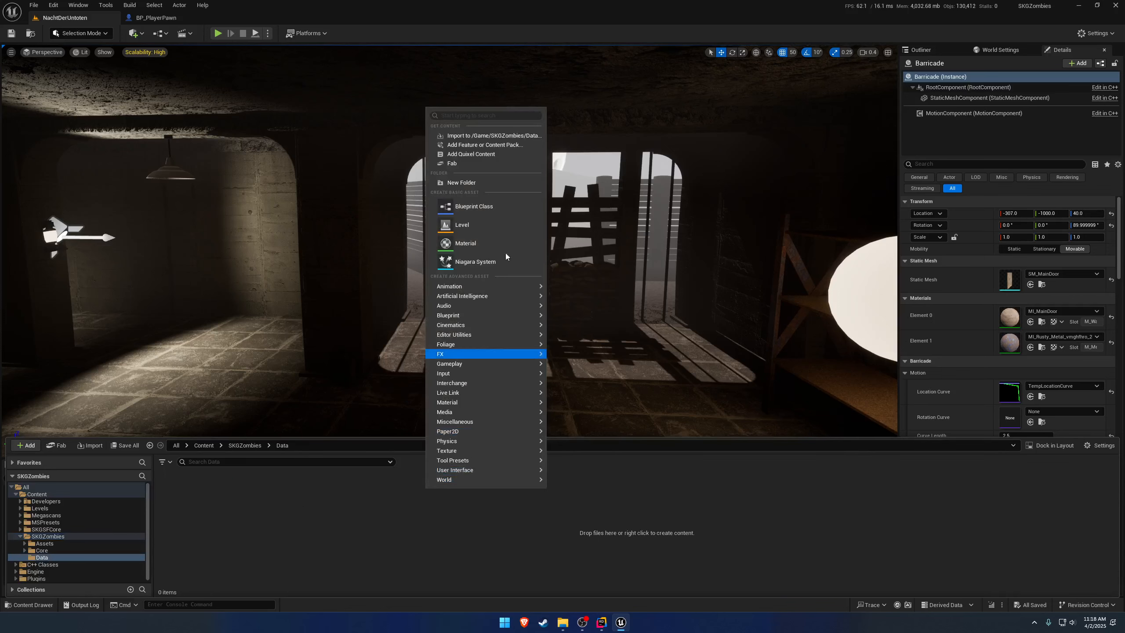
click(508, 184)
text(DataAssets)
key(Return)
Create two subfolders named Weapons and Barricades inside the DataAssets folder.
double_click(190, 487)
right_click(286, 489)
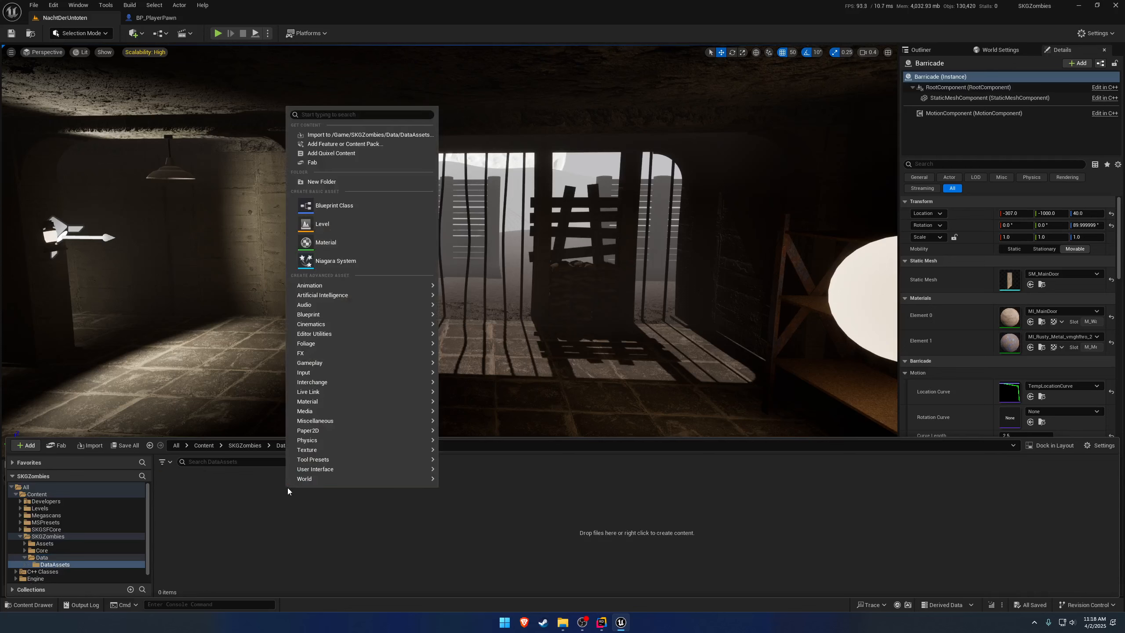
click(375, 184)
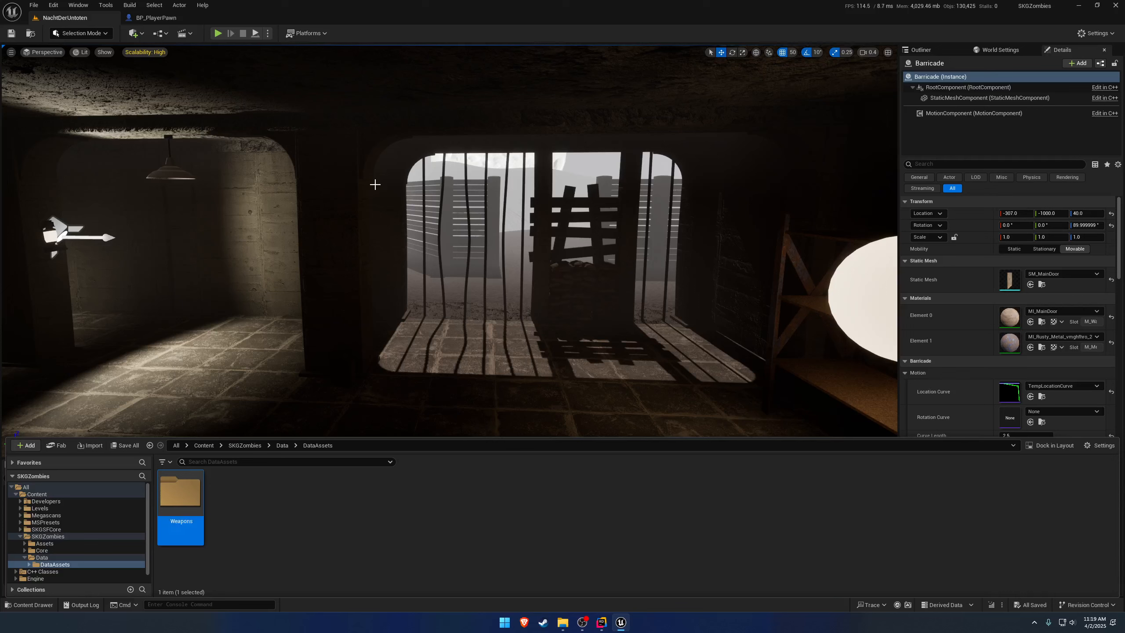
right_click(282, 502)
click(350, 193)
text(Barricades)
key(Return)
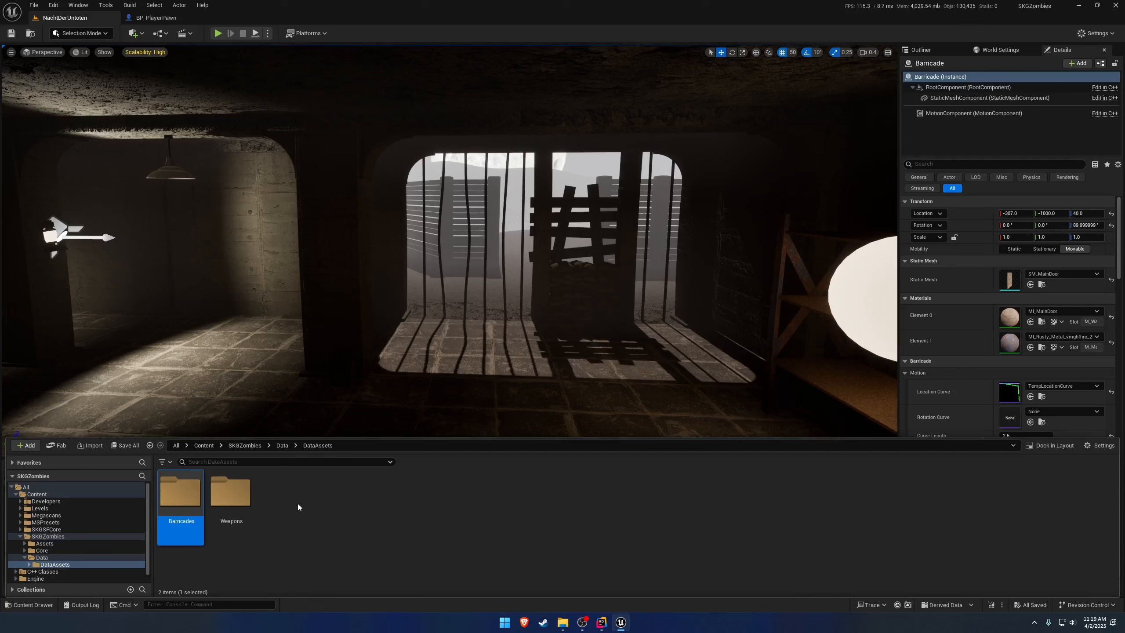
Move DA_TempFirearm from SKGZombies into DataAssets/Weapons and DA_TempBarricade into DataAssets/Barricades.
key(alt+Left)
key(alt+Left)
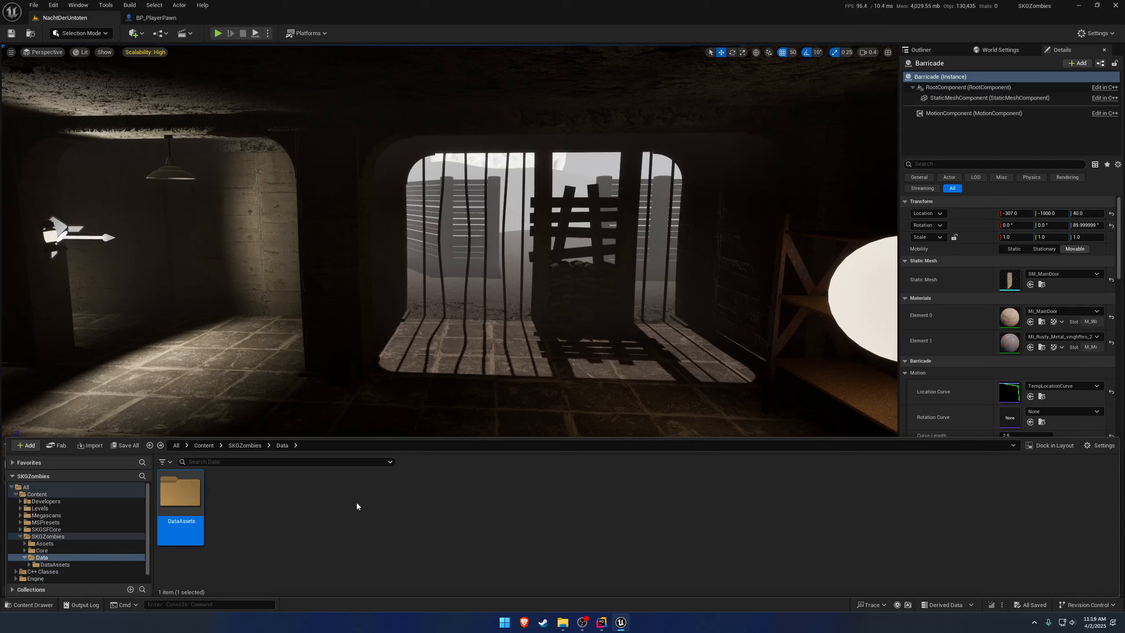
click(29, 564)
scroll(62, 537, down, 1)
drag(381, 494, 67, 564)
click(83, 576)
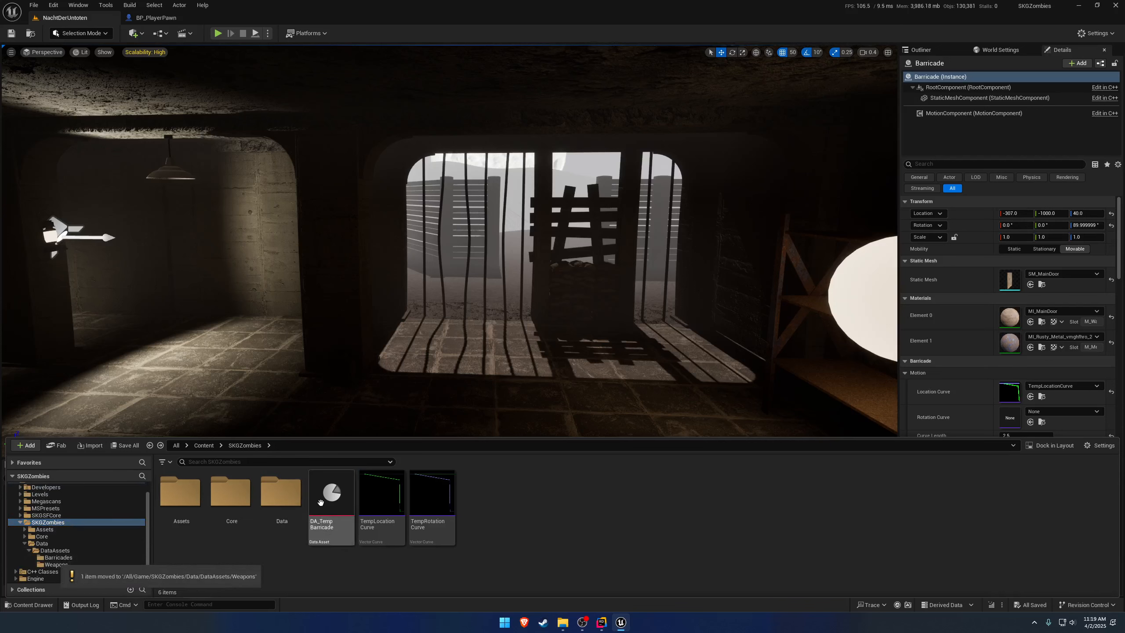
drag(328, 496, 64, 557)
click(106, 576)
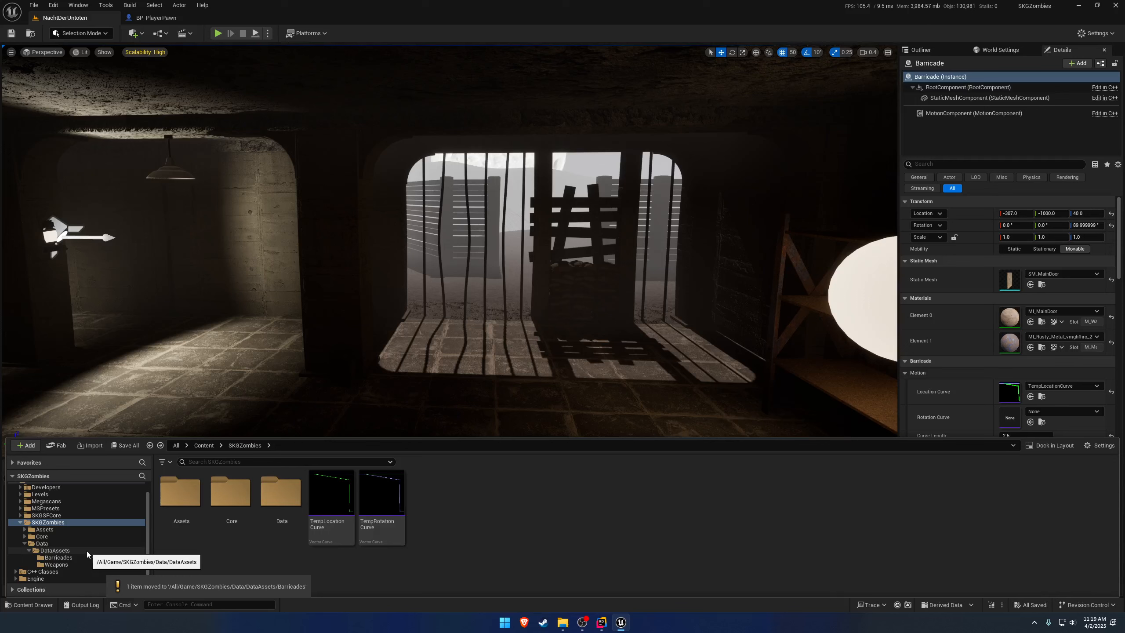
Change the SKGPDAFirearm entry's directory in the Asset Manager project settings to /Game/SKGZombies/Data/DataAssets.
click(55, 6)
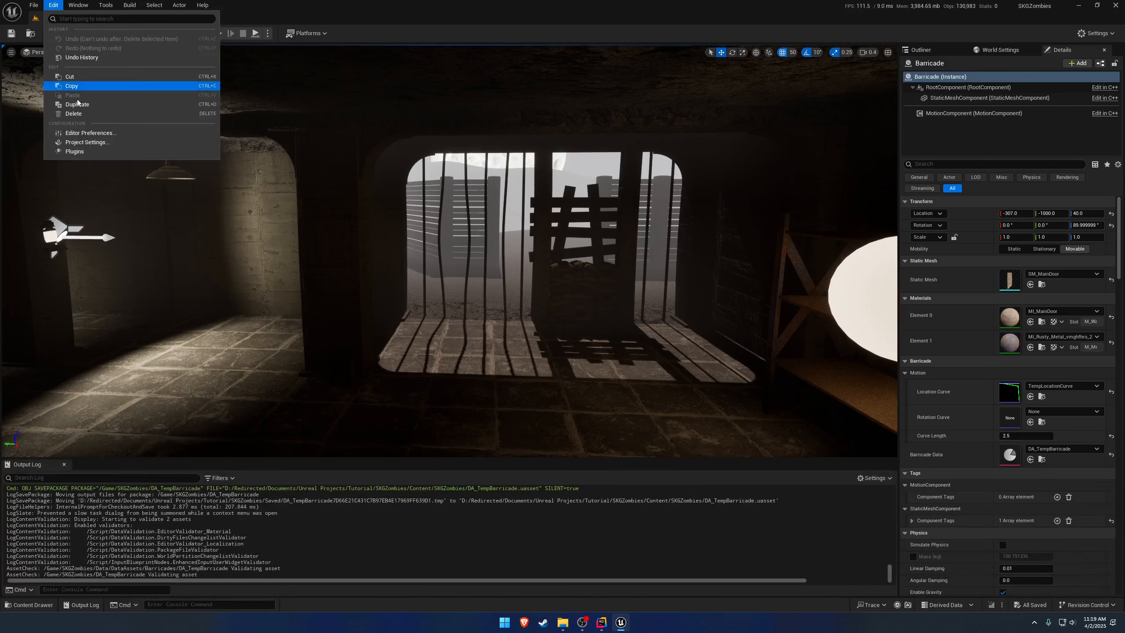
click(91, 142)
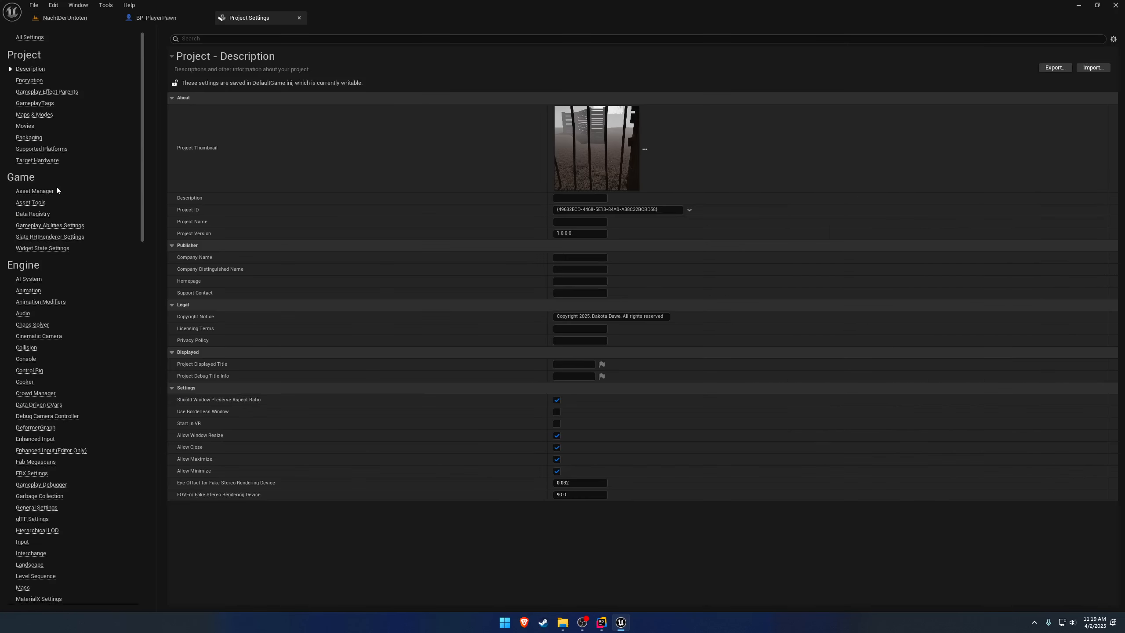
click(35, 191)
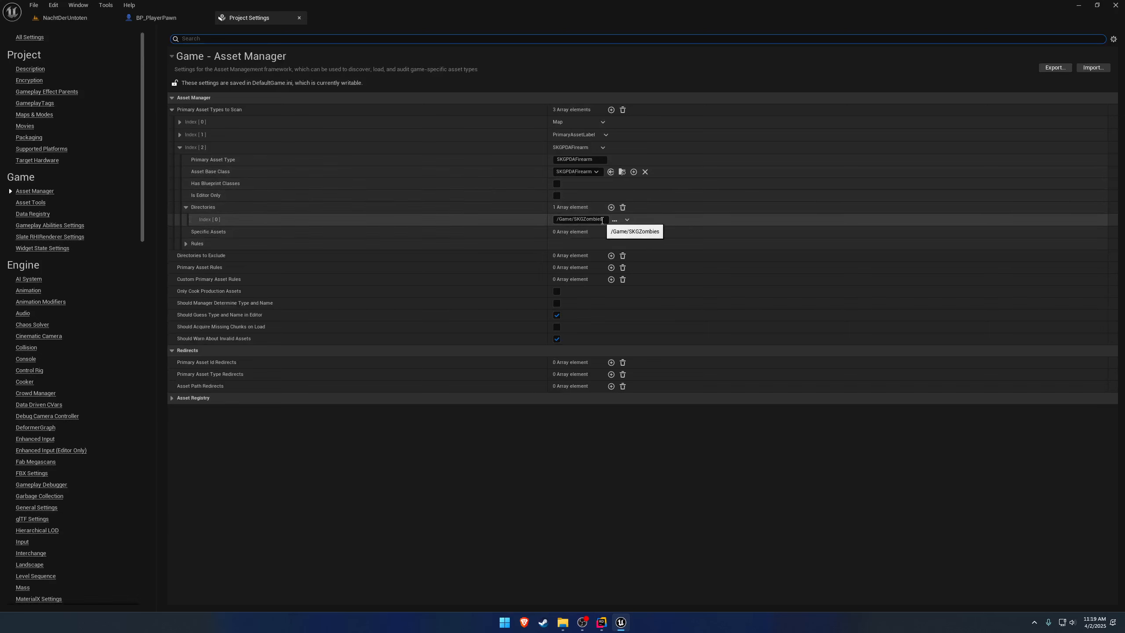
click(615, 220)
click(629, 310)
click(633, 331)
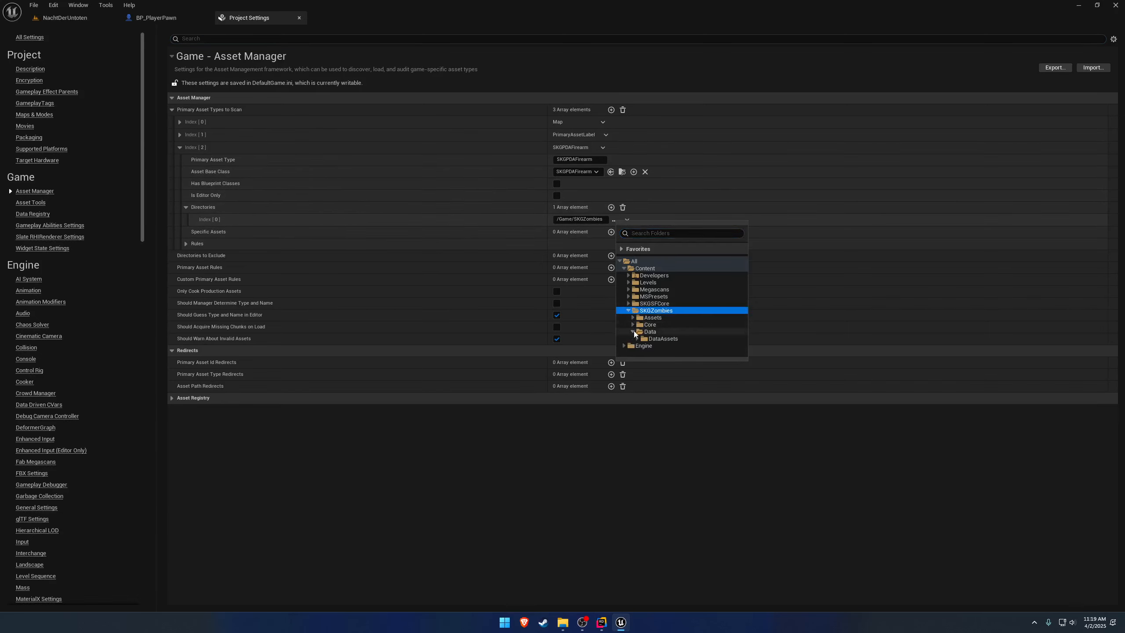
click(661, 338)
click(627, 220)
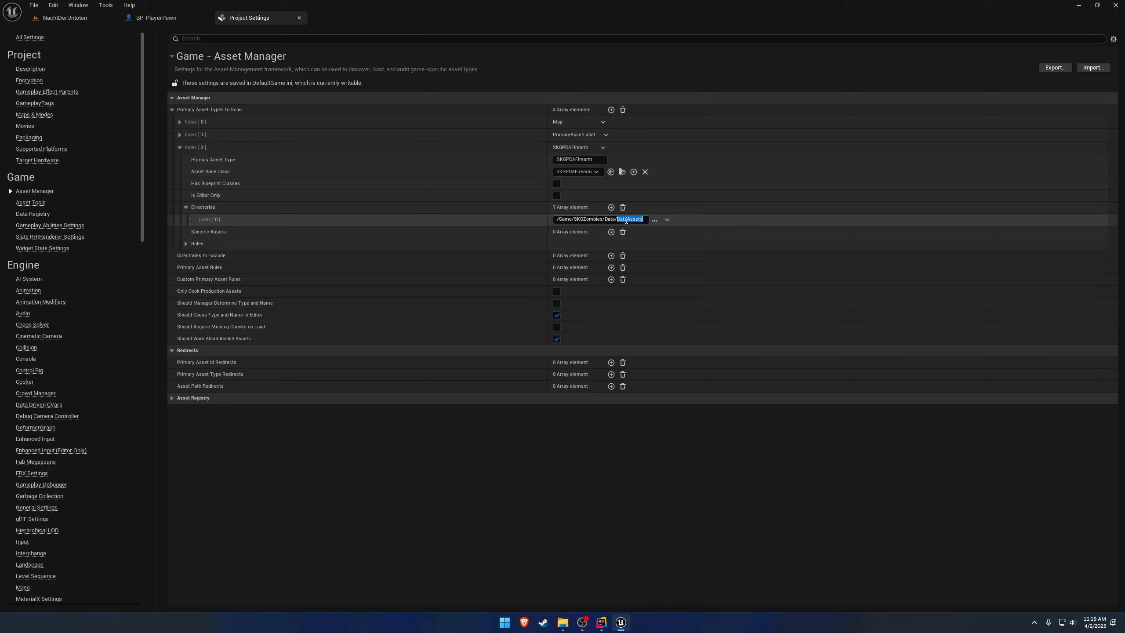
drag(644, 220, 551, 213)
key(ctrl+c)
Add another primary asset type to scan, with /Game/SKGZombies/Data/DataAssets as its directory.
click(611, 109)
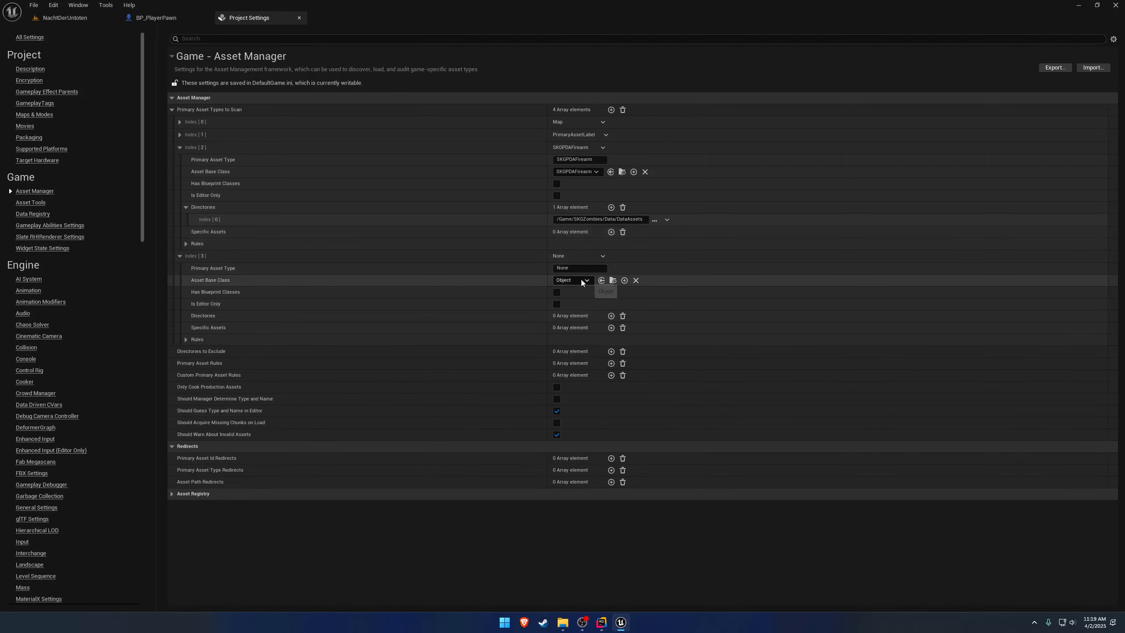
click(613, 316)
click(577, 328)
key(ctrl+v)
key(Return)
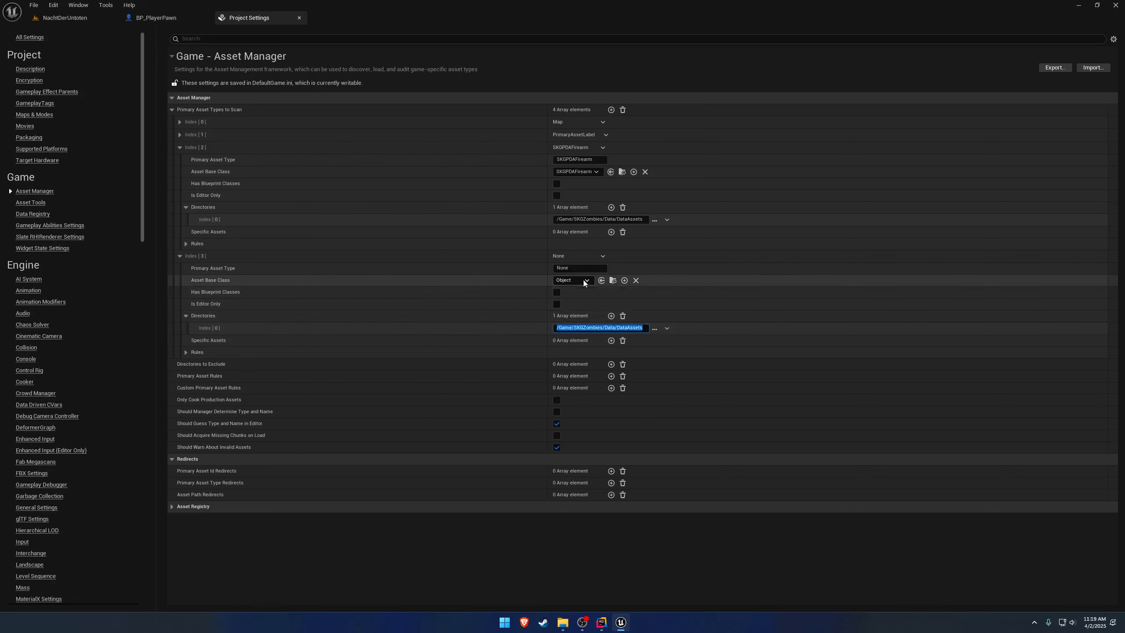
Set the new entry's asset base class to PDA_Barricade and its primary asset type to PDA_Barricade.
click(585, 280)
text(barri)
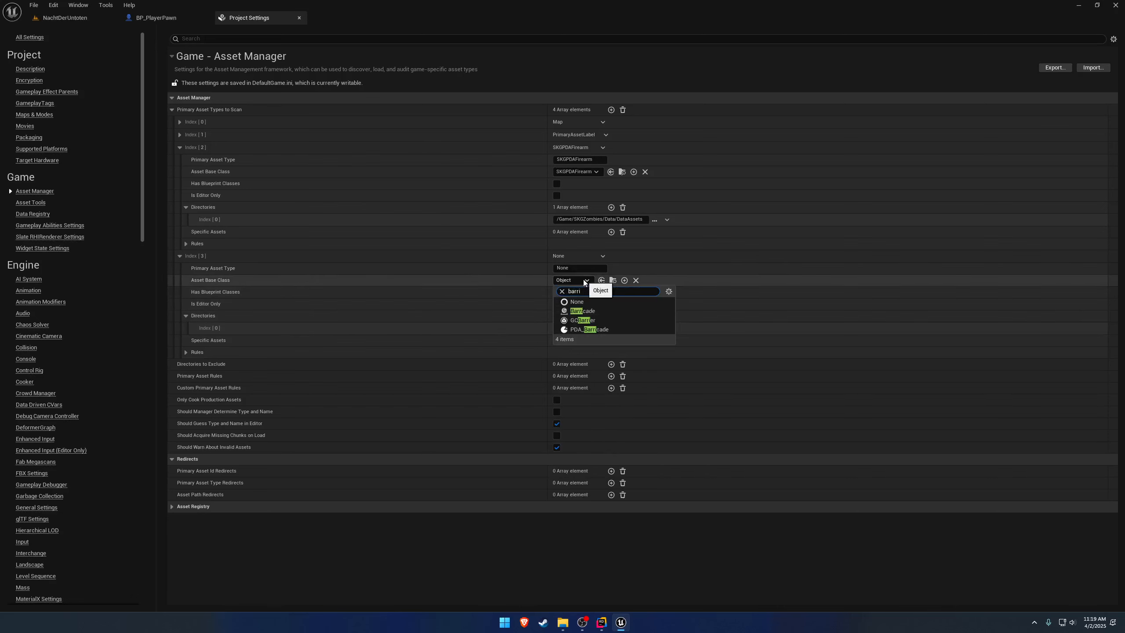
click(589, 329)
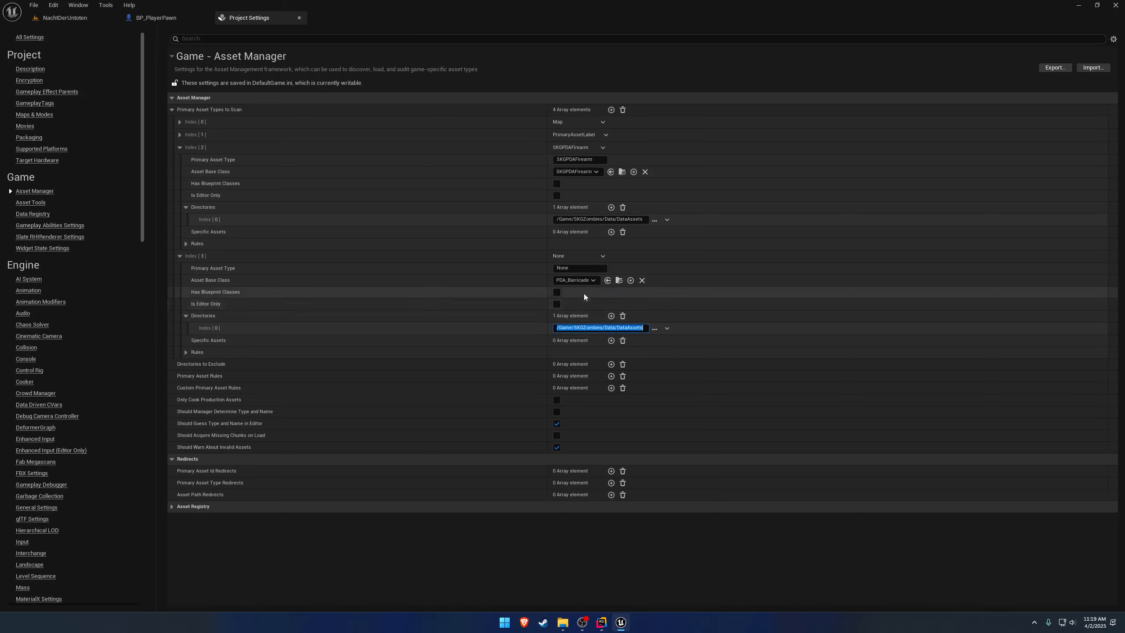
click(559, 268)
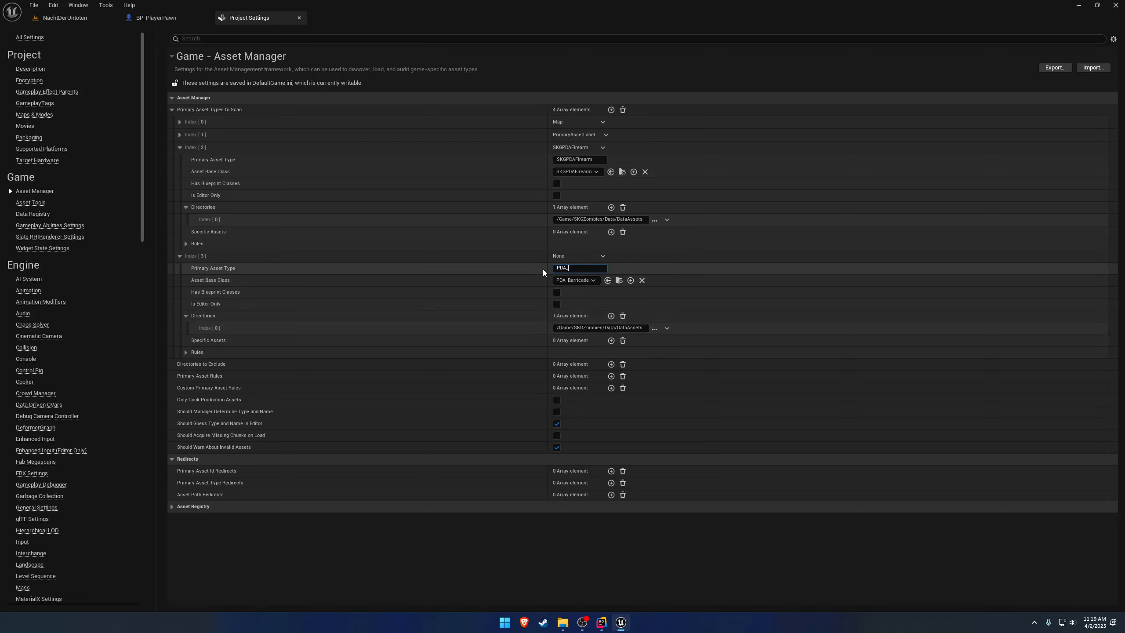
text(PDA_Barricade)
key(Return)
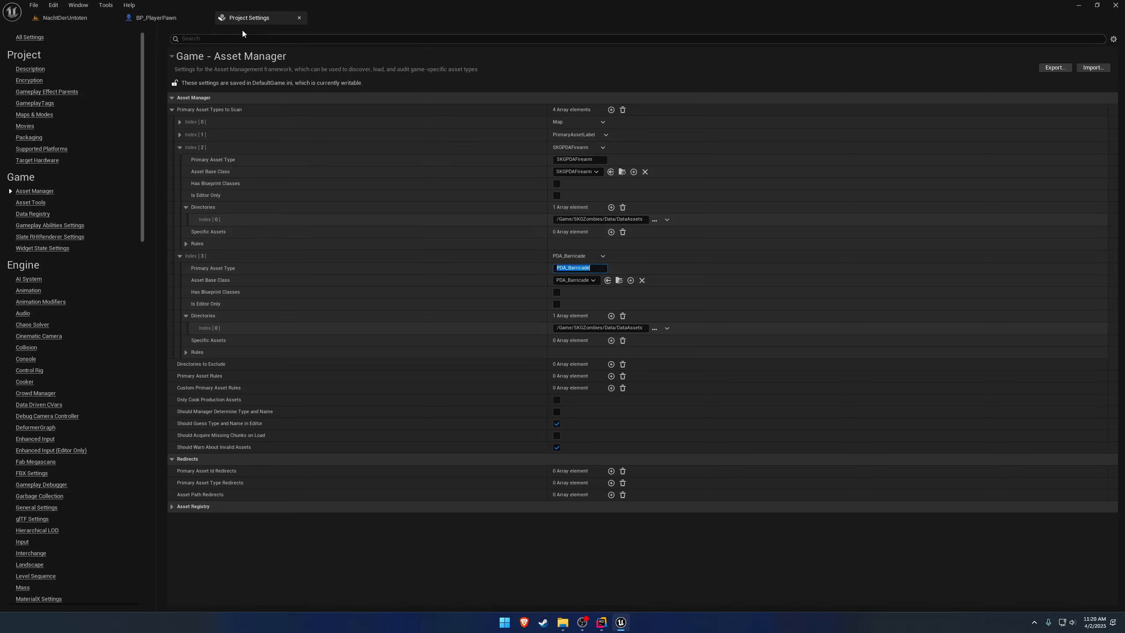
Review the type names and directories of the firearm and barricade entries, and close the project settings.
click(560, 219)
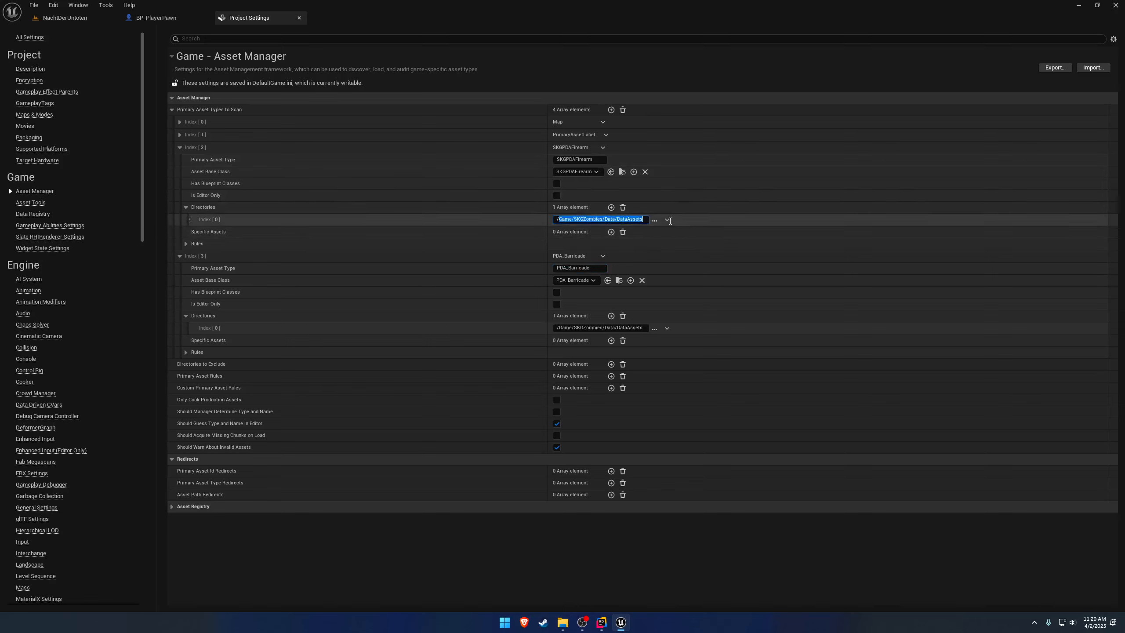
click(589, 159)
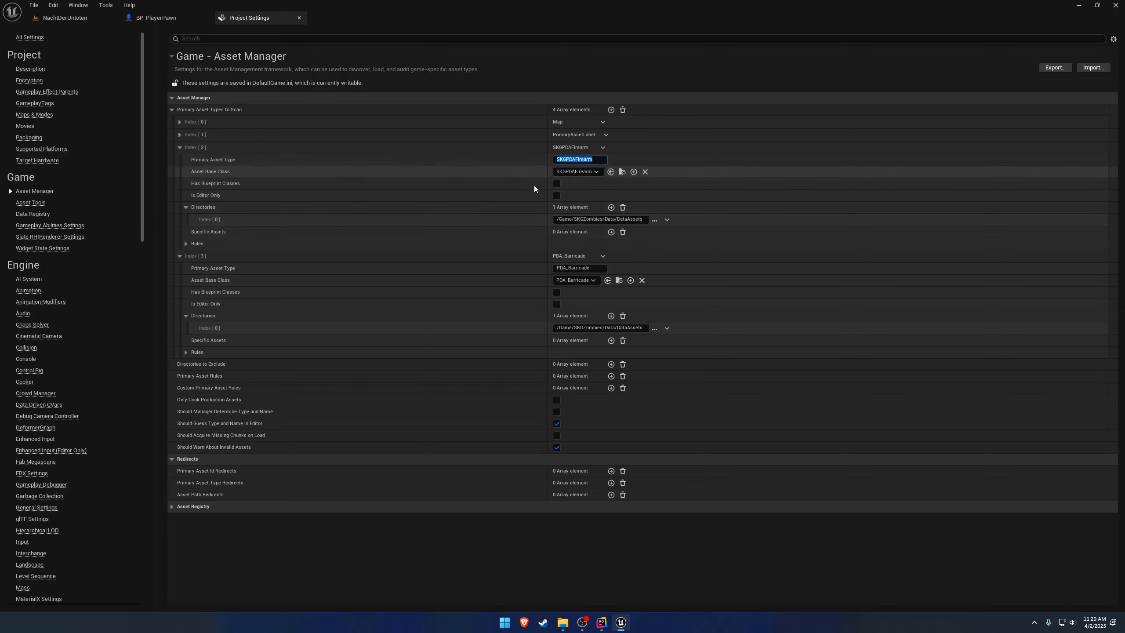
click(602, 328)
drag(604, 327, 645, 328)
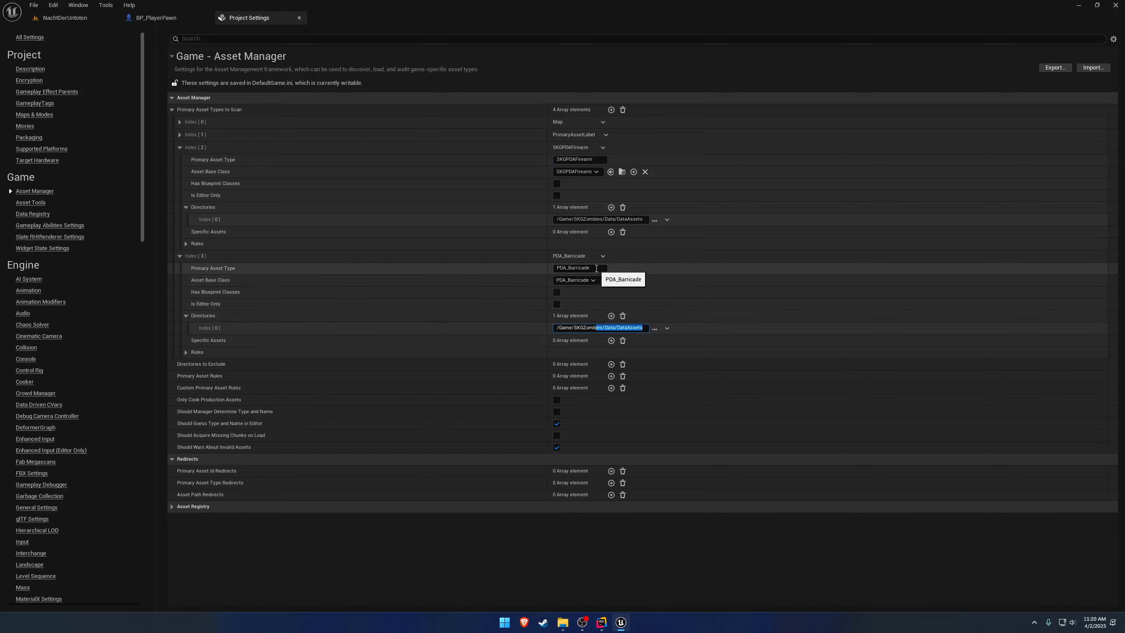
click(597, 269)
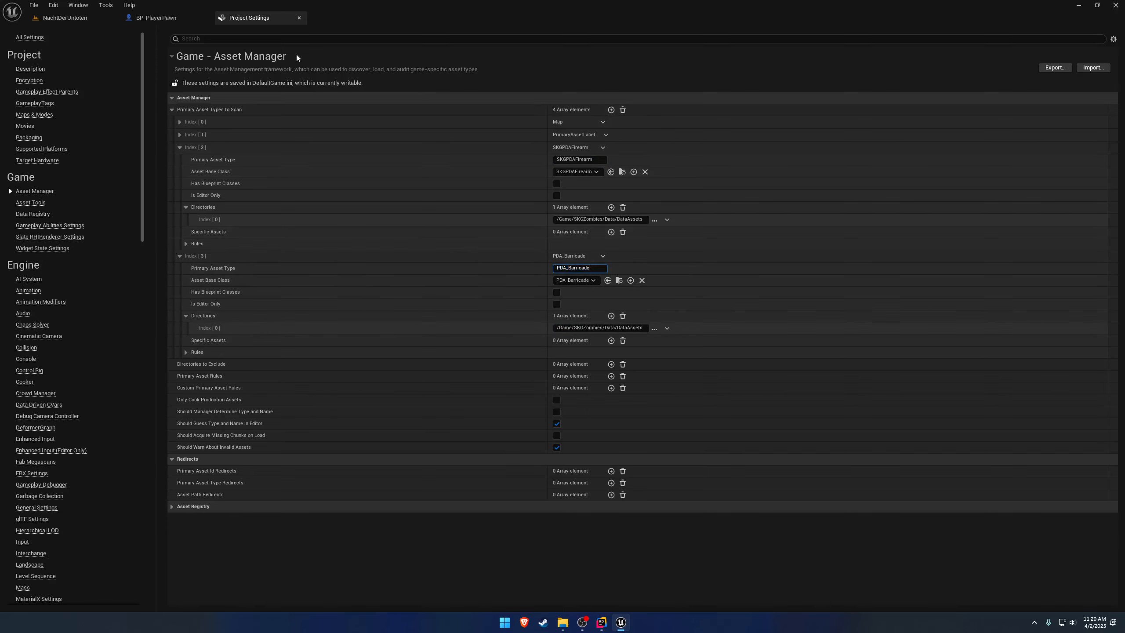
click(298, 18)
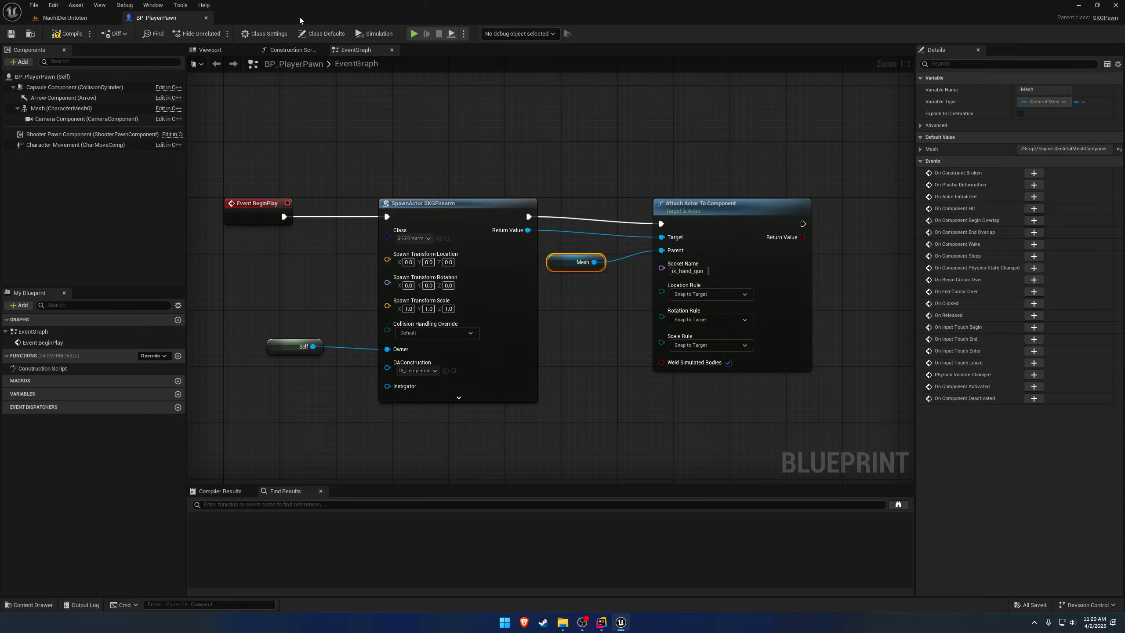
Compile and save BP_PlayerPawn, and briefly play-test the NachtDerUntoten level.
click(66, 34)
click(11, 33)
click(71, 19)
click(218, 34)
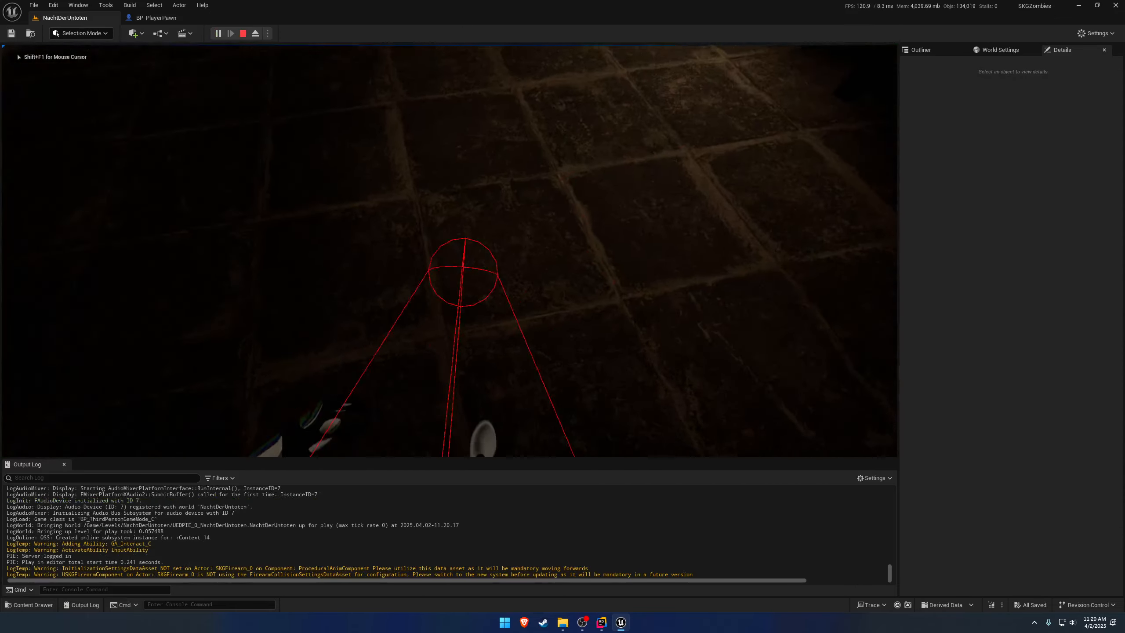
key(shift+F1)
key(Escape)
Open the DA_TempFirearm data asset from the Data/DataAssets/Weapons folder.
key(ctrl+space)
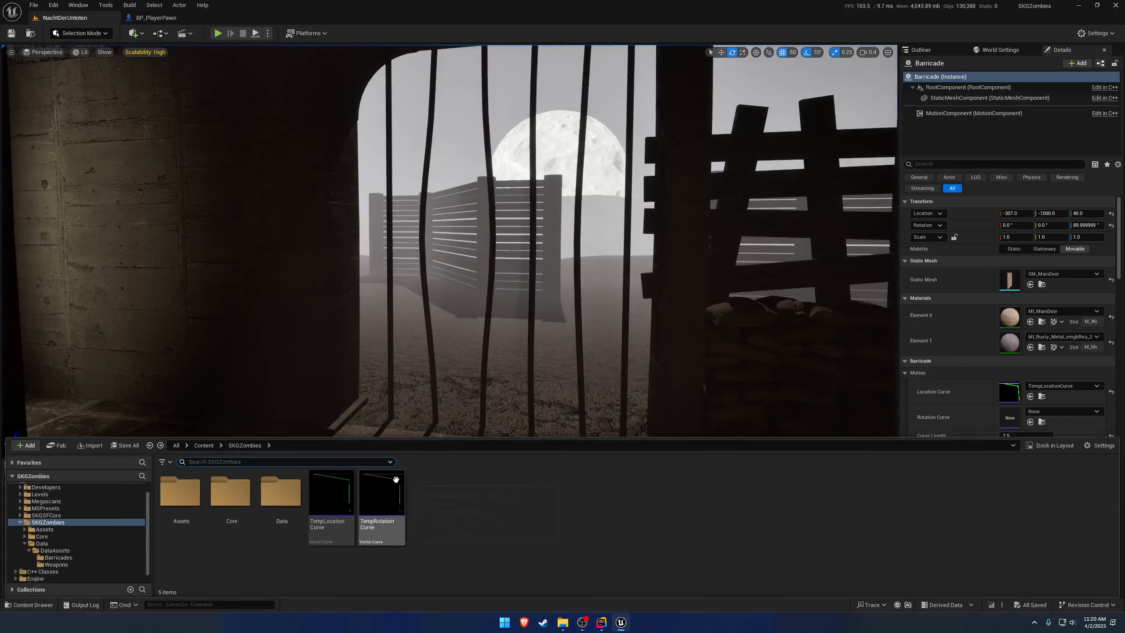
double_click(281, 491)
double_click(195, 491)
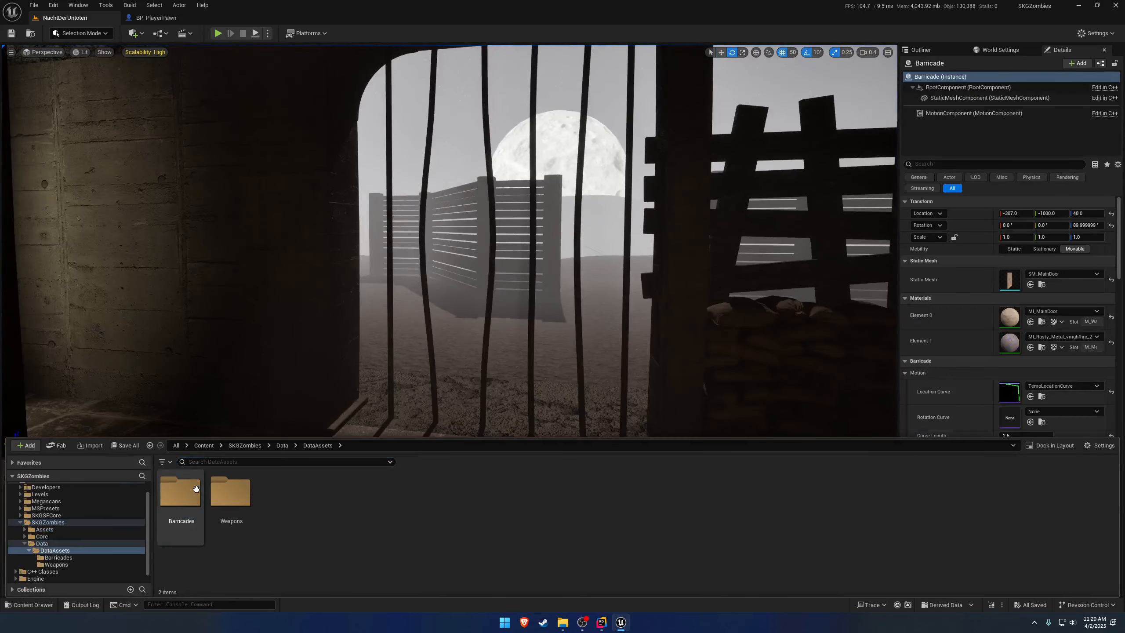
double_click(215, 492)
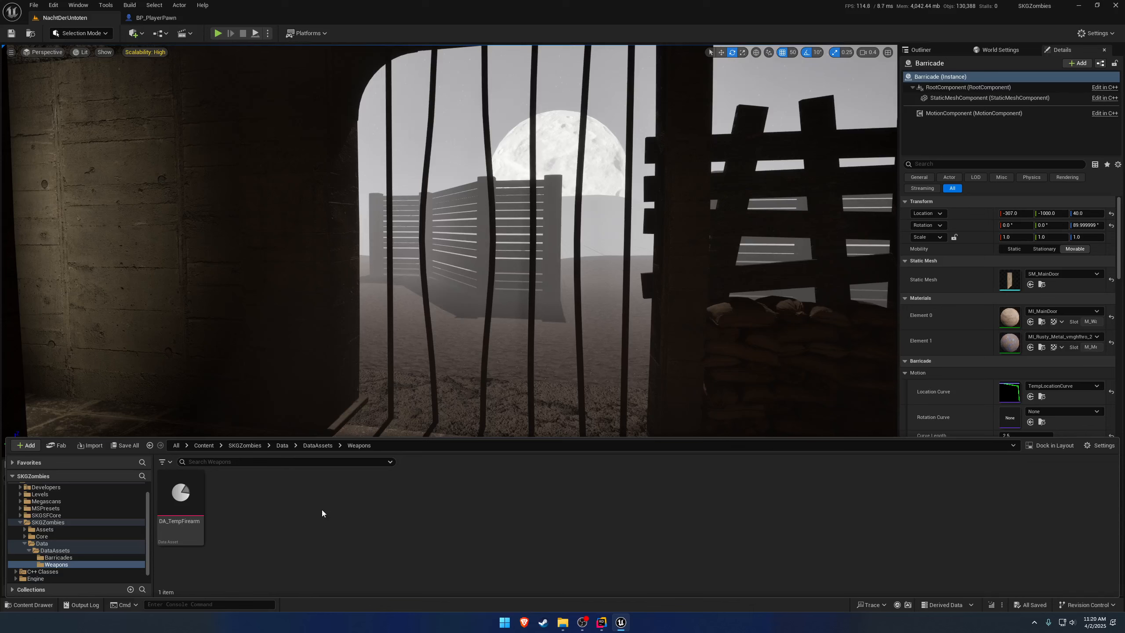
double_click(180, 492)
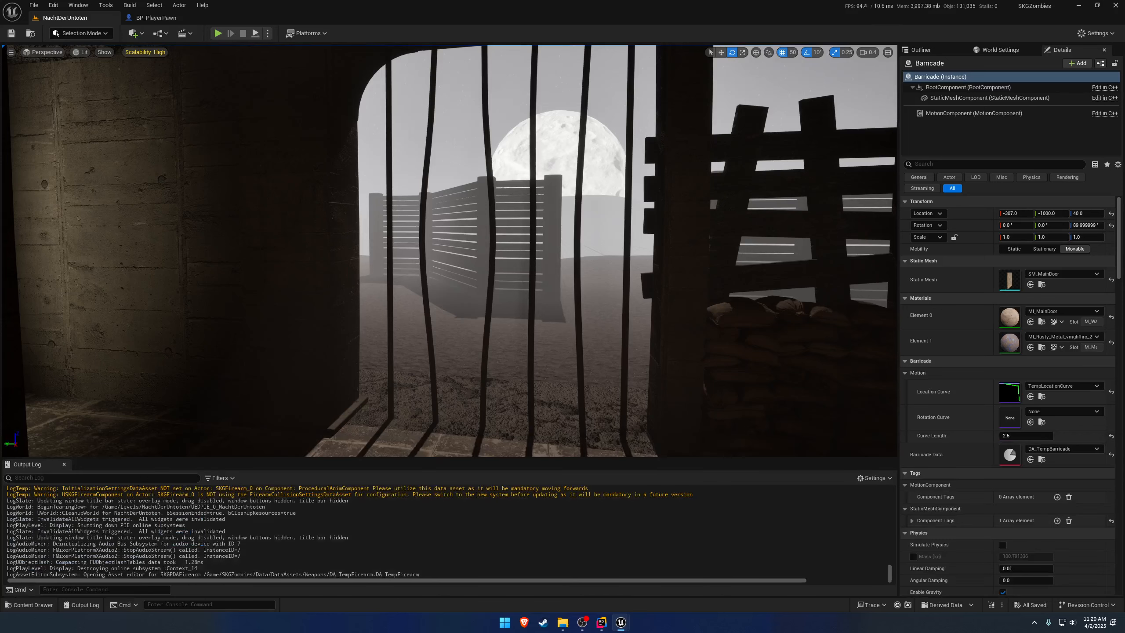